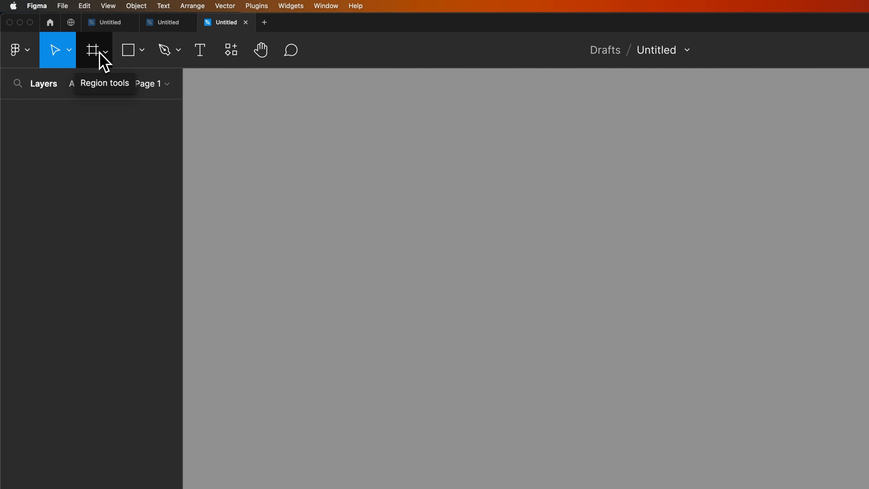
Draw a rectangular frame about 308 × 139 on the empty canvas.
{"action": "left_click", "coordinate": [101, 54]}
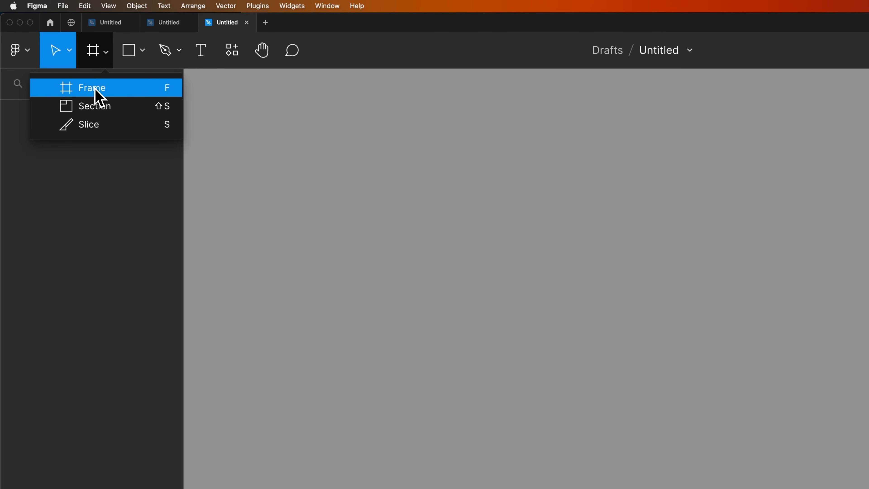
{"action": "left_click", "coordinate": [99, 97]}
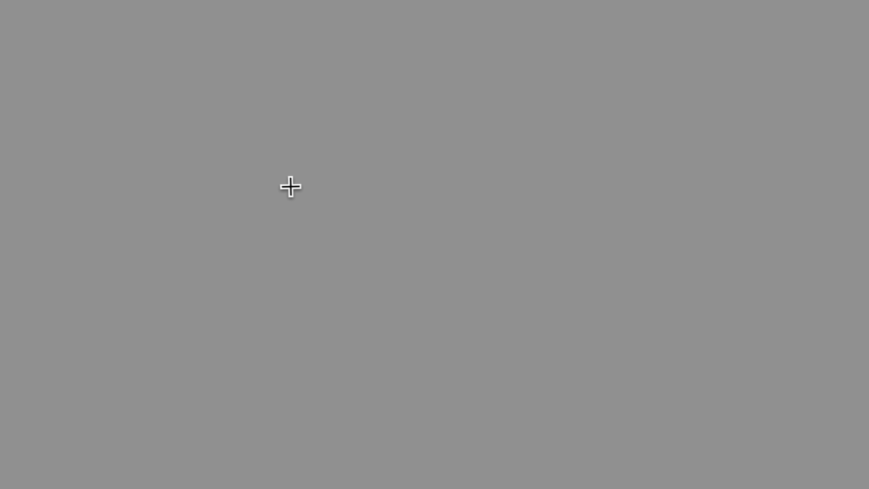
{"action": "left_click_drag", "start_coordinate": [278, 181], "coordinate": [513, 288]}
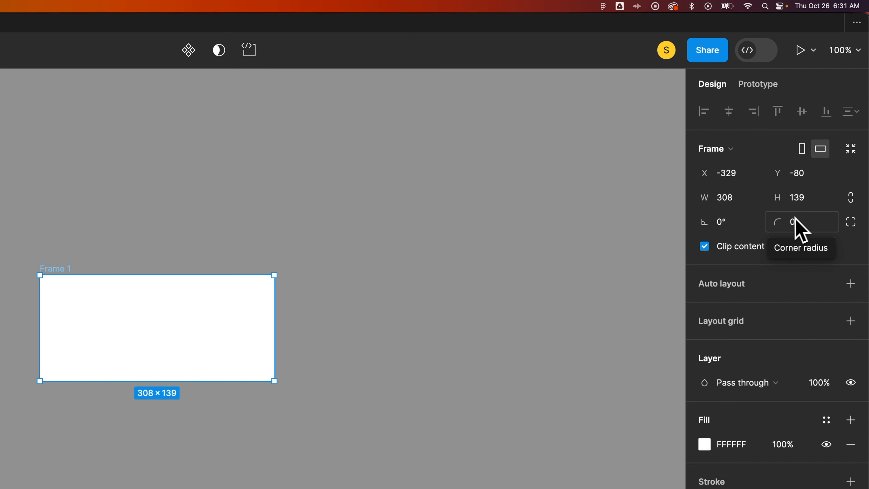
Resize the frame to 300 × 150 and round its corners to a radius of 82.
{"action": "left_click", "coordinate": [754, 86]}
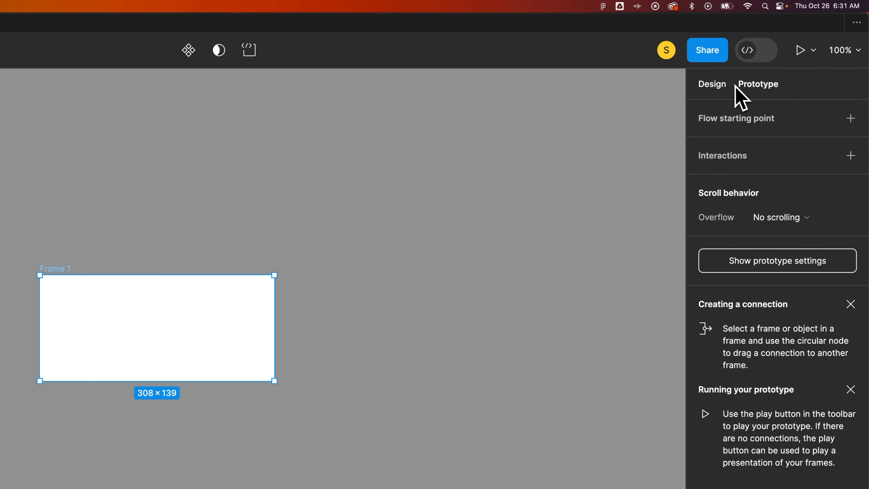
{"action": "left_click", "coordinate": [723, 89]}
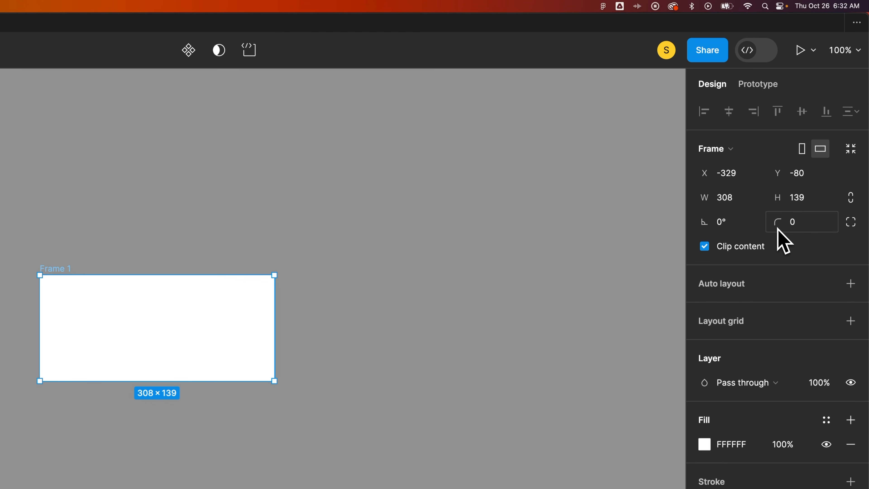
{"action": "left_click", "coordinate": [741, 201]}
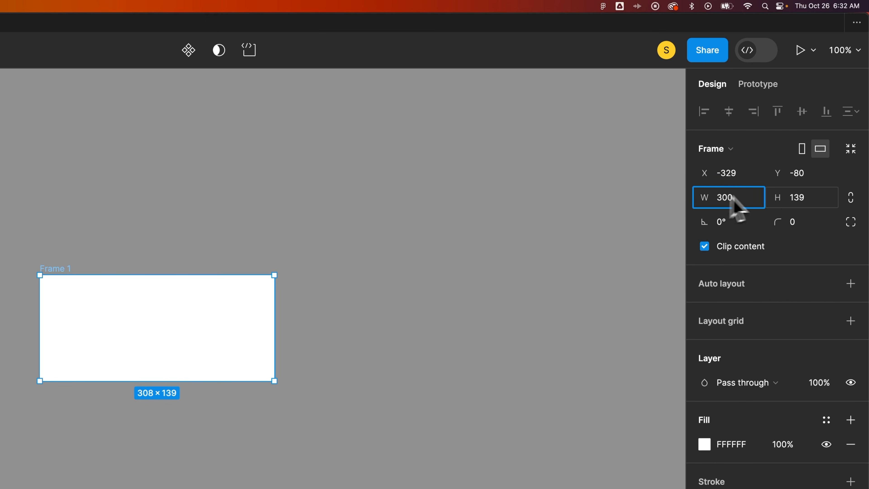
{"action": "left_click", "coordinate": [795, 206]}
{"action": "type", "text": "150"}
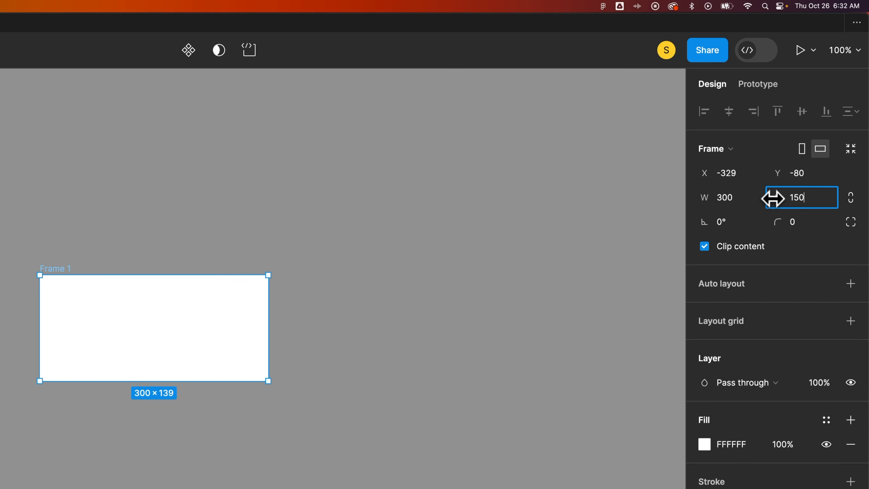
{"action": "left_click", "coordinate": [774, 223]}
{"action": "left_click_drag", "start_coordinate": [774, 223], "coordinate": [688, 230]}
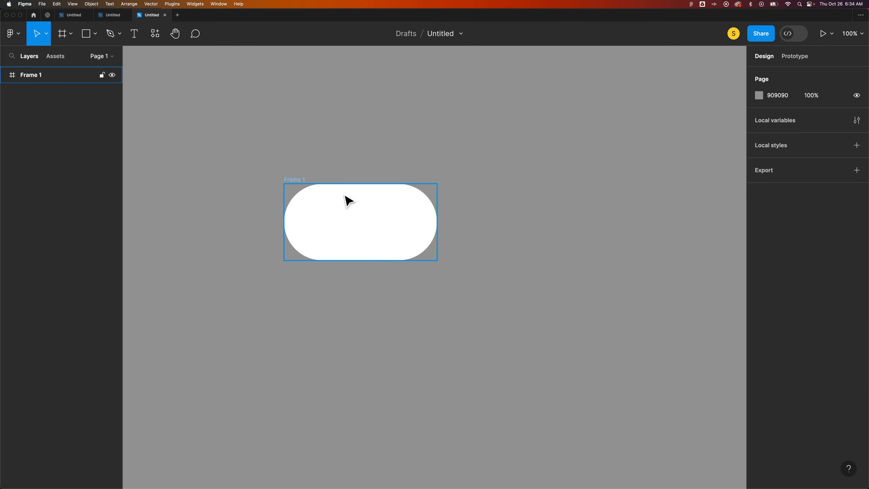
Draw a circle about 112 × 112 inside the frame and place it near the frame's left end.
{"action": "left_click", "coordinate": [375, 189]}
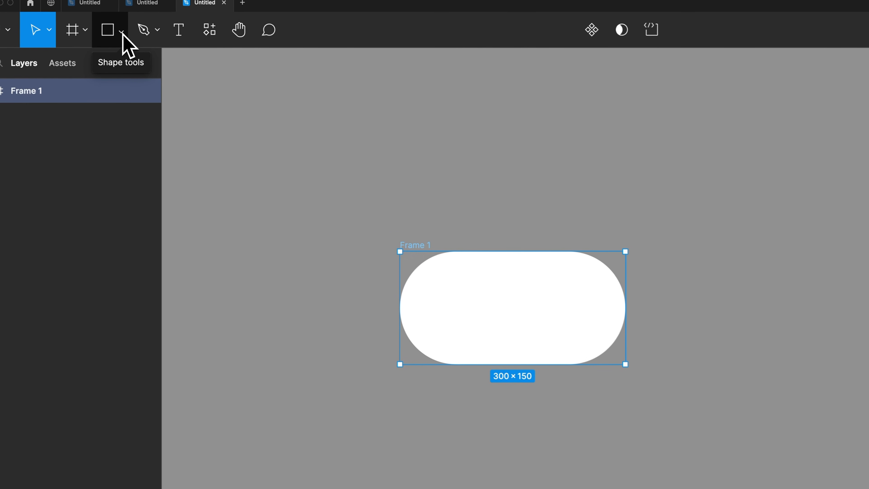
{"action": "left_click", "coordinate": [123, 32]}
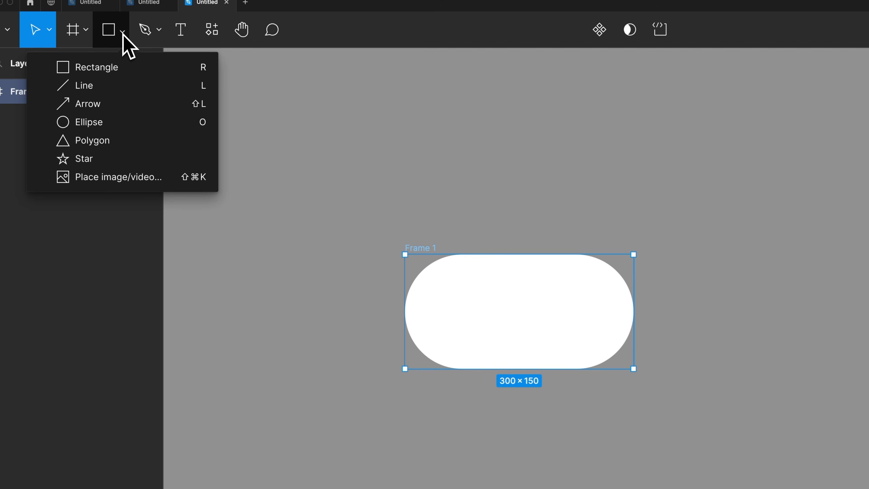
{"action": "left_click", "coordinate": [126, 124]}
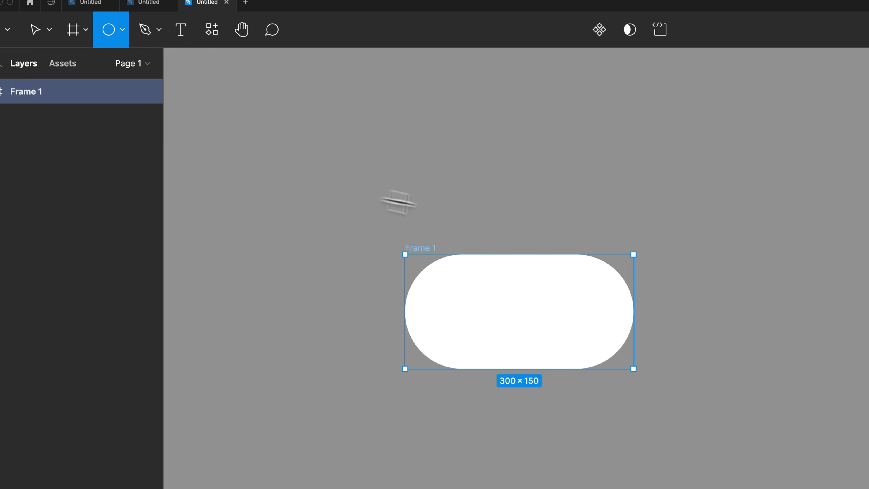
{"action": "left_click_drag", "start_coordinate": [459, 274], "coordinate": [545, 355]}
{"action": "left_click", "coordinate": [519, 274]}
{"action": "mouse_move", "coordinate": [522, 325]}
{"action": "left_mouse_down"}
{"action": "mouse_move", "coordinate": [491, 323]}
{"action": "mouse_move", "coordinate": [490, 330]}
{"action": "left_mouse_up"}
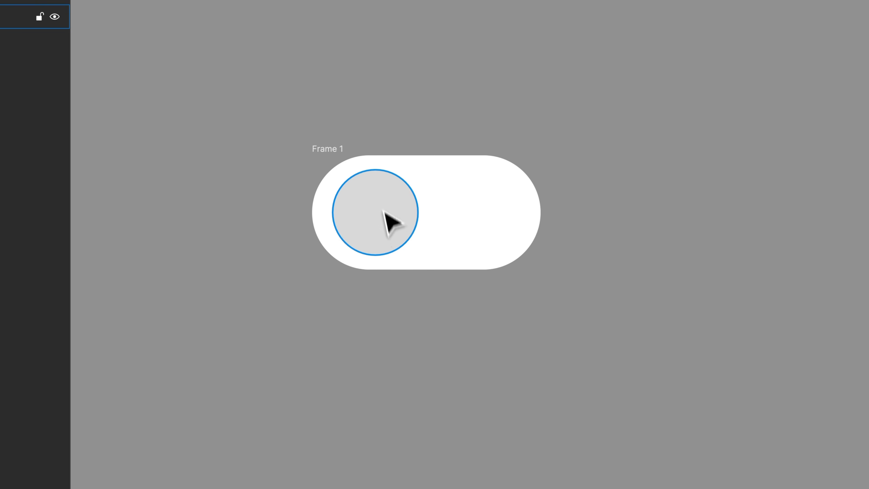
Apply auto layout to the frame and widen its right padding to about 175.
{"action": "left_click", "coordinate": [337, 149]}
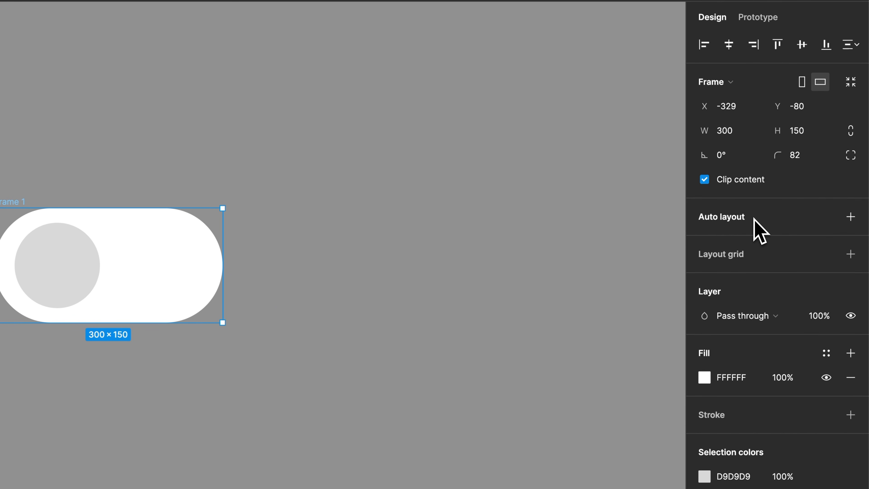
{"action": "key", "text": "shift+a"}
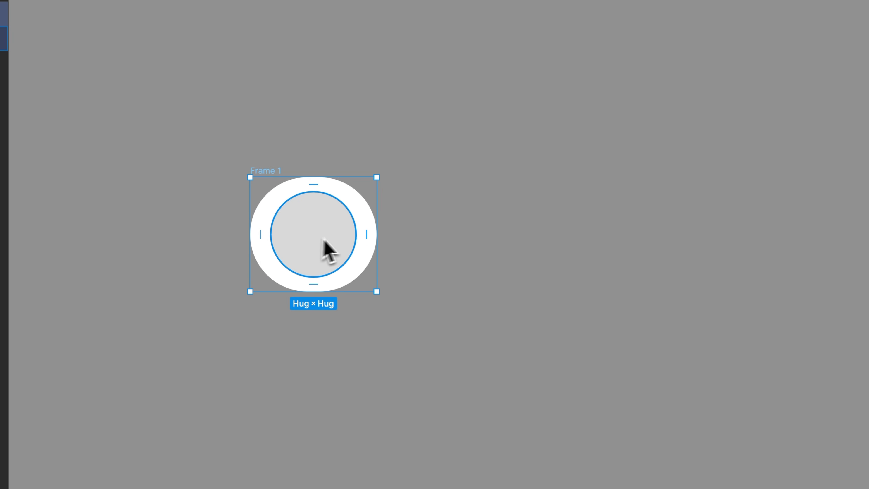
{"action": "left_click_drag", "start_coordinate": [362, 231], "coordinate": [478, 234]}
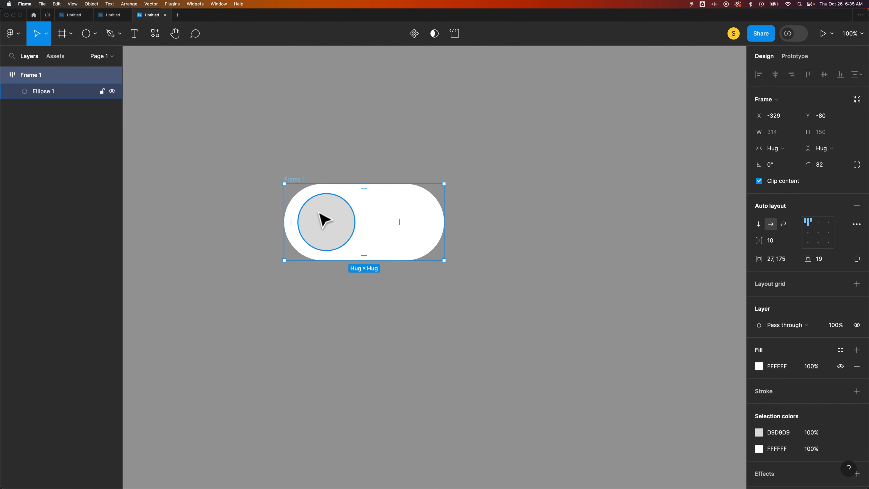
Change the circle's fill color to the red E94848.
{"action": "left_click", "coordinate": [323, 220]}
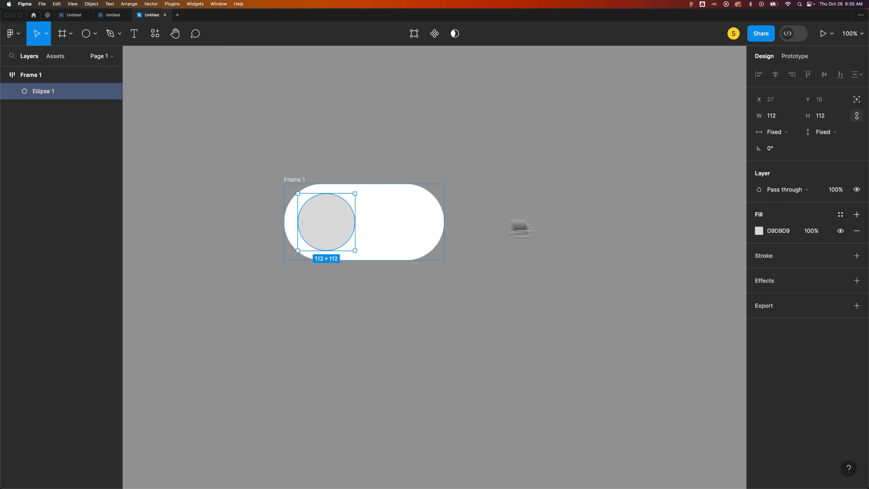
{"action": "left_click", "coordinate": [759, 233]}
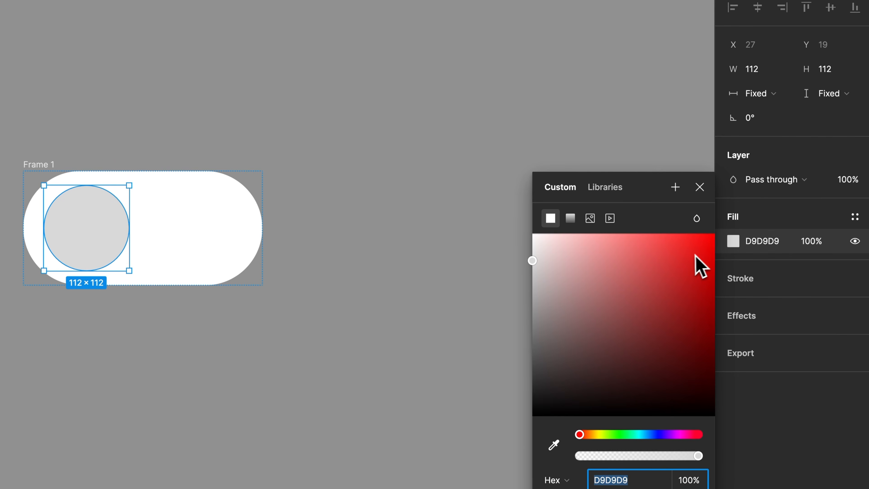
{"action": "left_click_drag", "start_coordinate": [691, 245], "coordinate": [659, 253]}
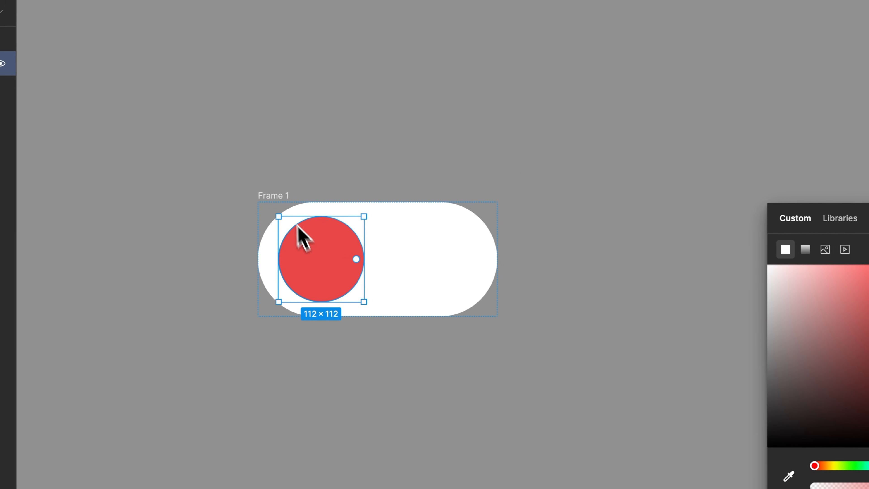
Turn the pill-shaped frame into a component and rename it "Toggle Switch".
{"action": "left_click", "coordinate": [290, 178]}
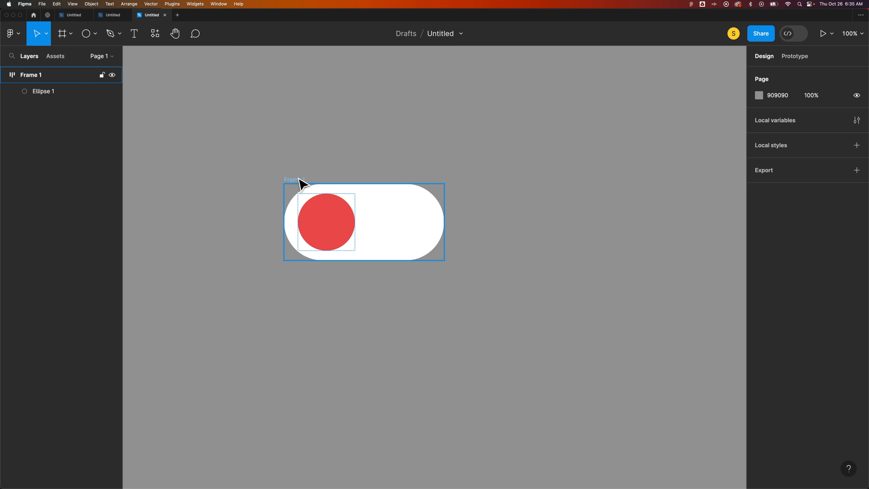
{"action": "left_click", "coordinate": [302, 184]}
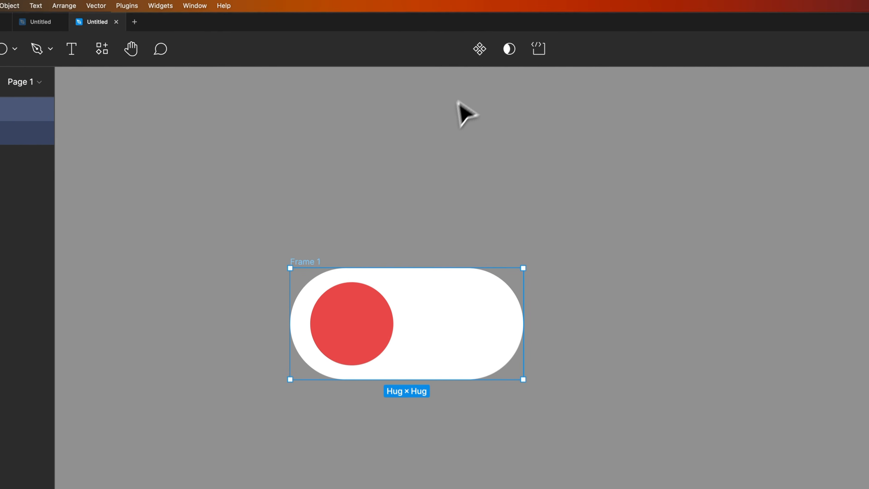
{"action": "left_click", "coordinate": [492, 57]}
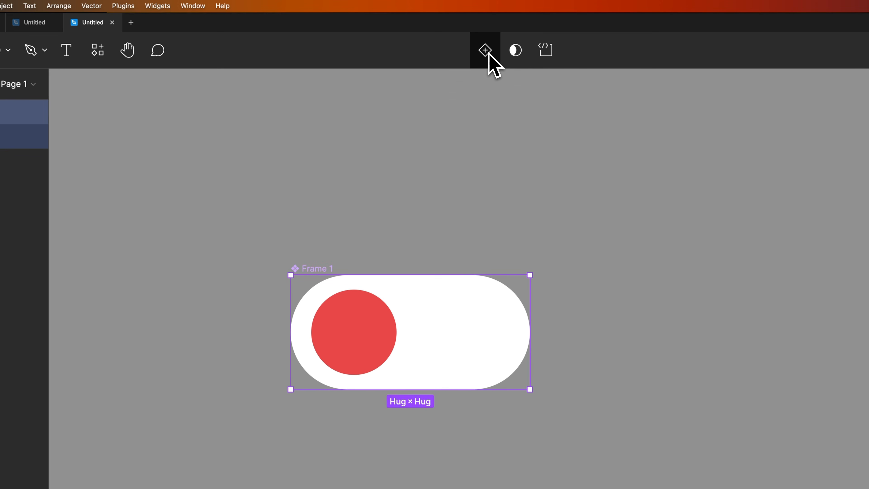
{"action": "double_click", "coordinate": [323, 269]}
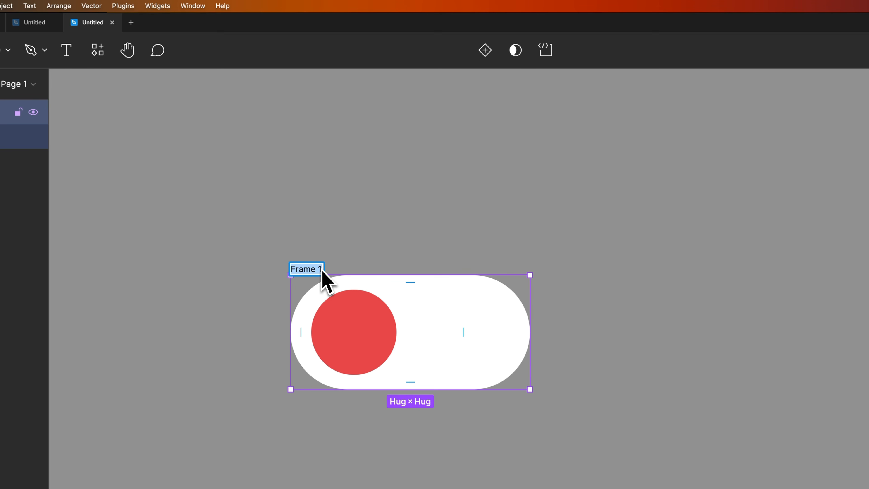
{"action": "type", "text": "Toggle Switch"}
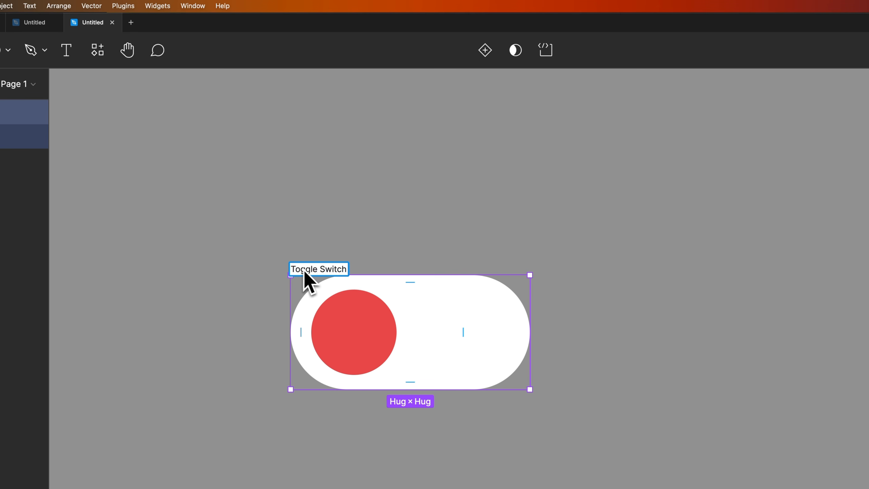
{"action": "left_click", "coordinate": [322, 233]}
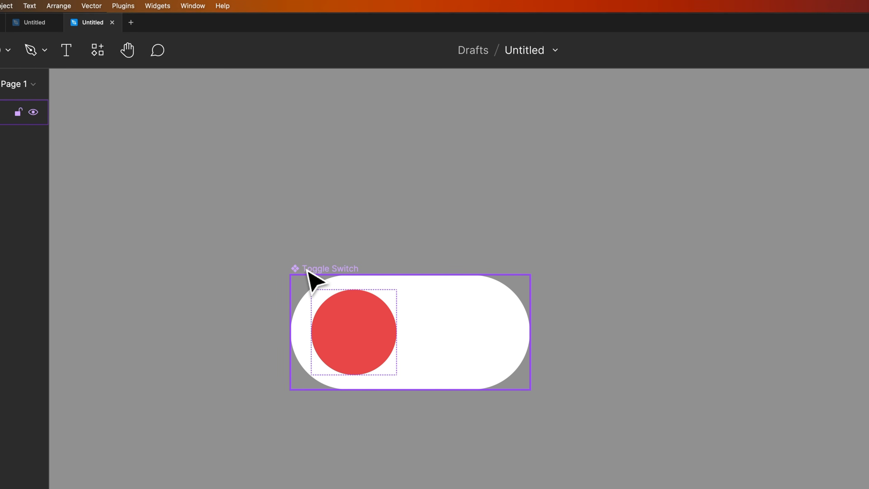
Add a second variant to the Toggle Switch component and set its Property 1 value to On.
{"action": "left_click", "coordinate": [307, 269]}
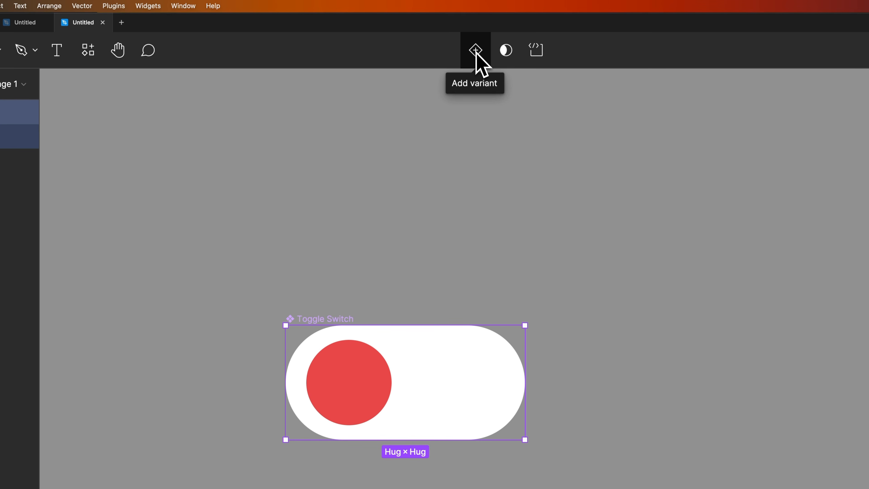
{"action": "left_click", "coordinate": [476, 54]}
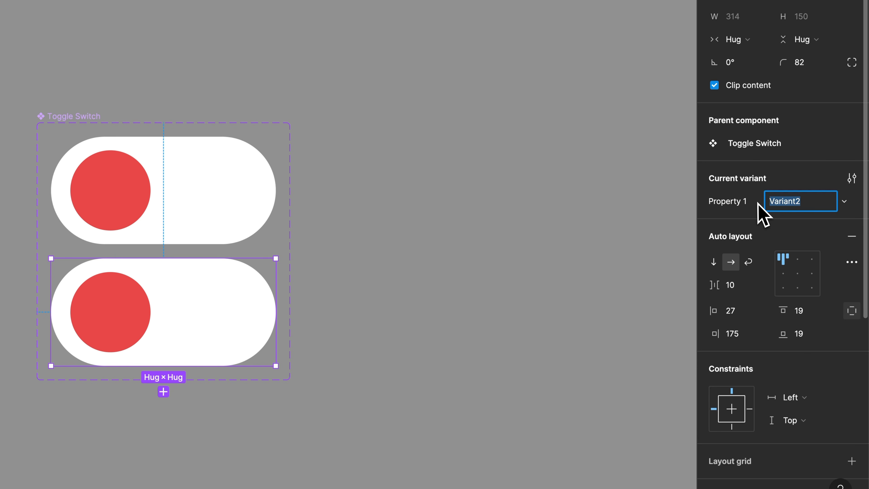
{"action": "type", "text": "On"}
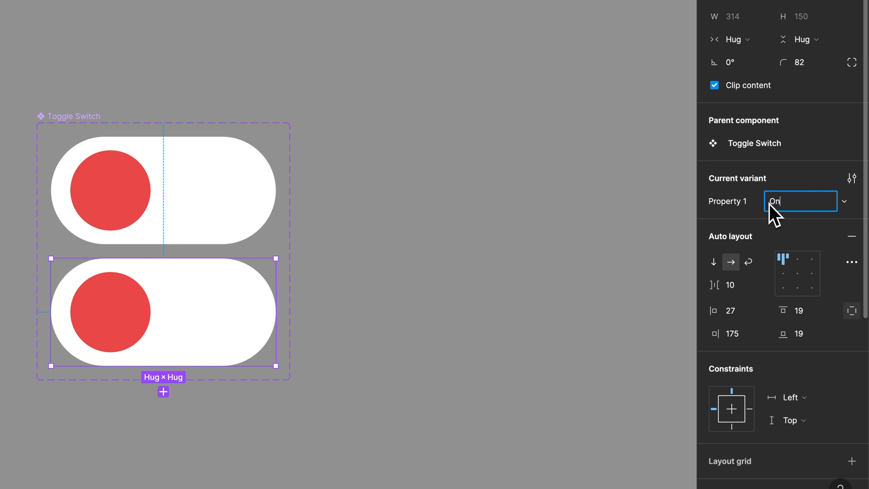
Set the Property 1 value of the original upper variant to Off.
{"action": "left_click", "coordinate": [208, 167]}
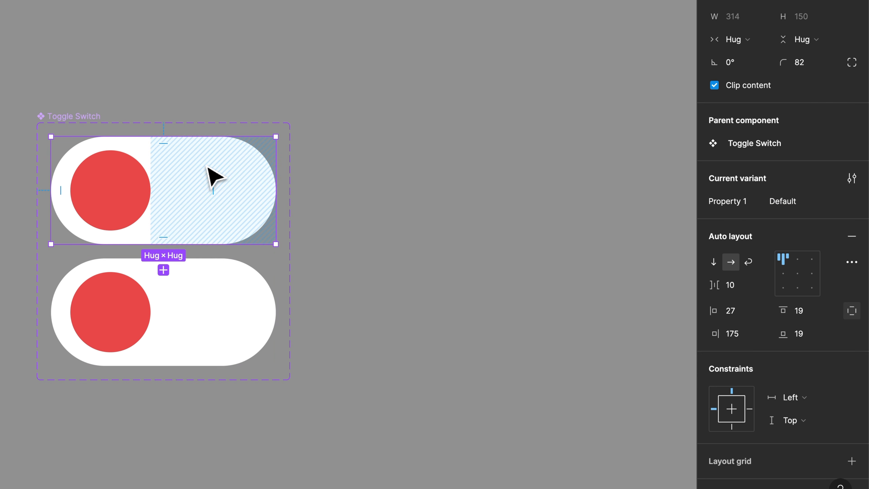
{"action": "left_click", "coordinate": [802, 204]}
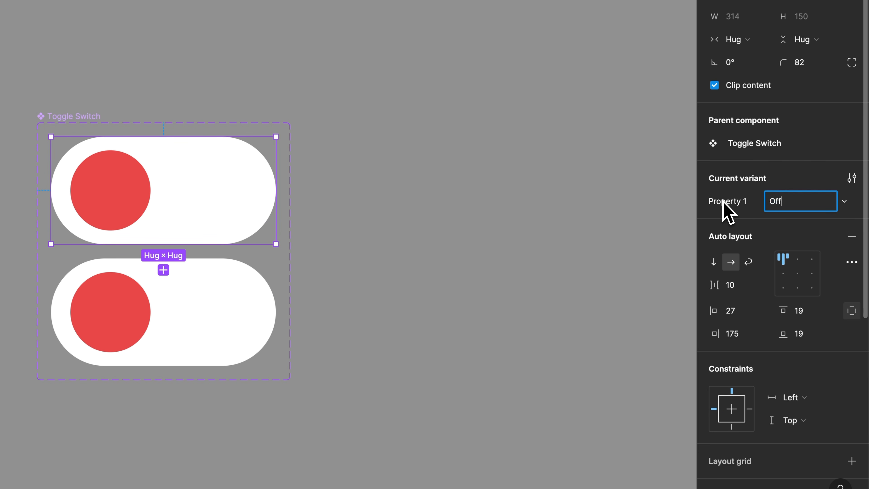
{"action": "type", "text": "Off"}
{"action": "key", "text": "Return"}
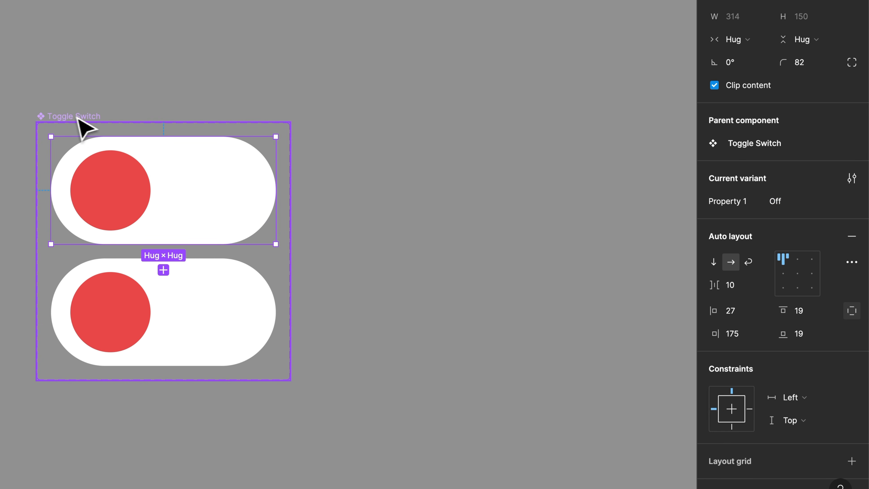
Rename the Toggle Switch component set's variant property from Property 1 to "Toggle".
{"action": "left_click", "coordinate": [67, 117]}
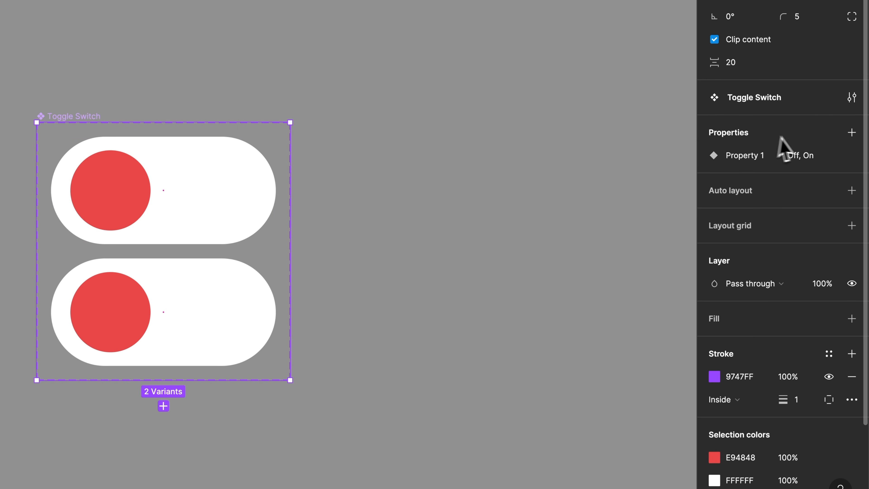
{"action": "mouse_move", "coordinate": [789, 140]}
{"action": "left_click", "coordinate": [830, 156]}
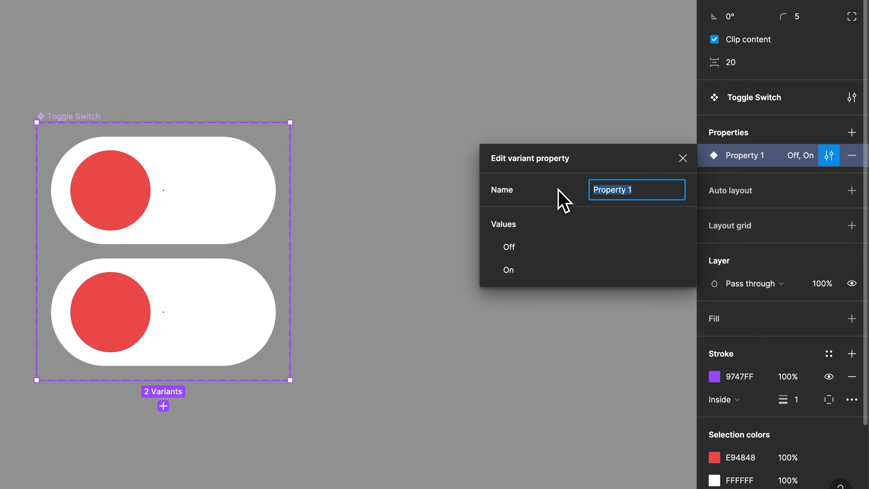
{"action": "type", "text": "Toggle"}
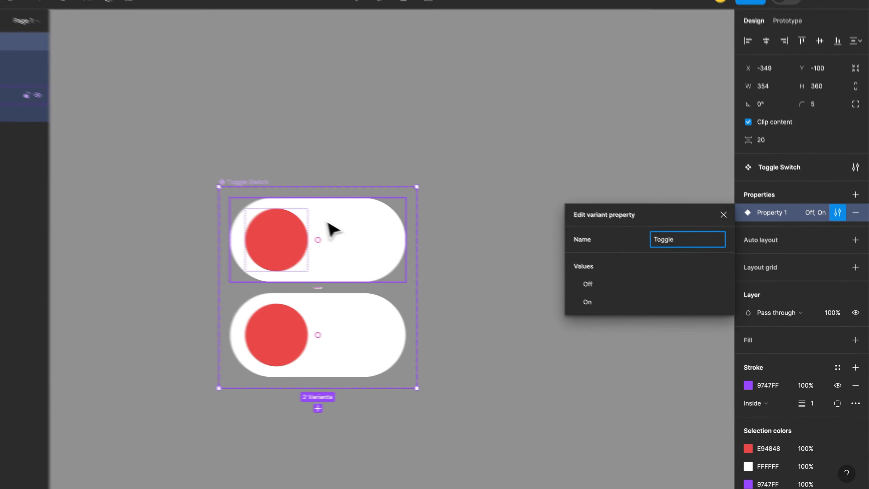
Set the On variant's left padding to 175 and right padding to 27, putting its knob at the pill's right end.
{"action": "left_click", "coordinate": [376, 318]}
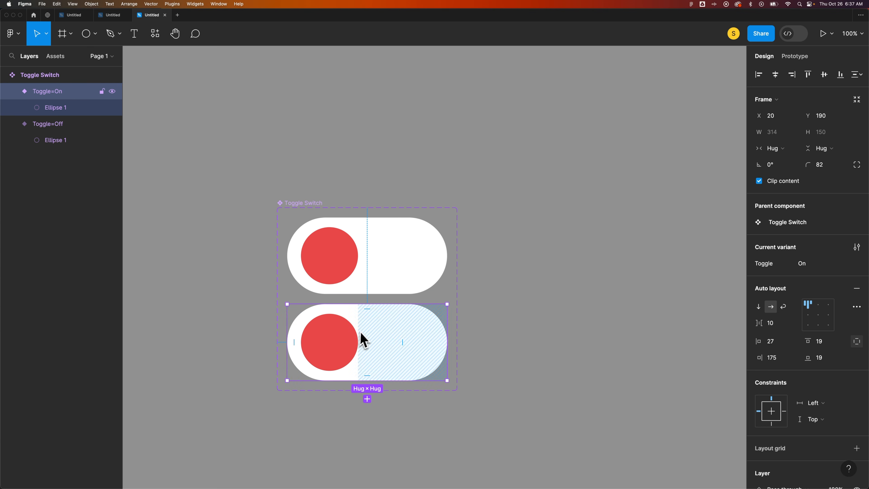
{"action": "scroll", "coordinate": [337, 320], "scroll_direction": "left", "scroll_amount": 2}
{"action": "scroll", "coordinate": [337, 320], "scroll_direction": "up", "scroll_amount": 1}
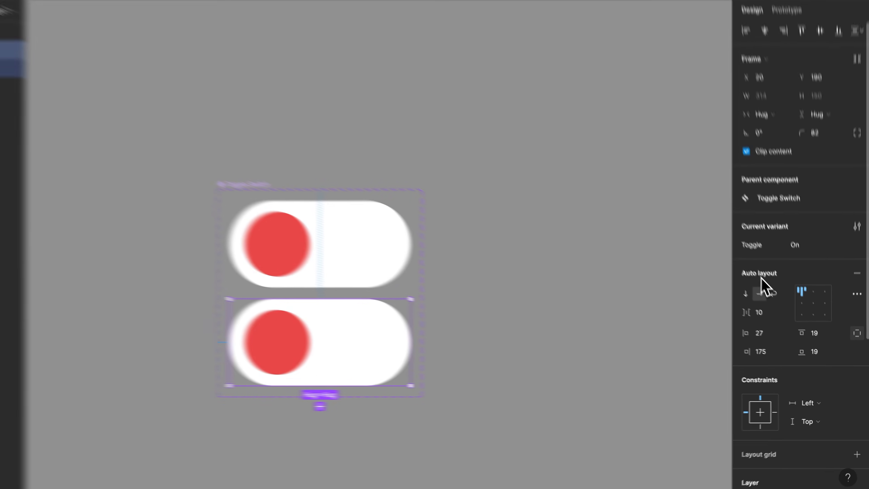
{"action": "left_click", "coordinate": [768, 334]}
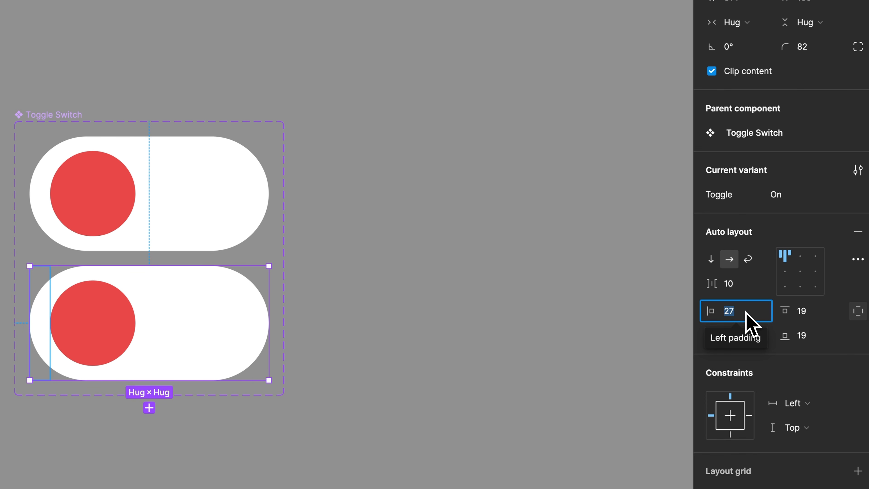
{"action": "type", "text": "175"}
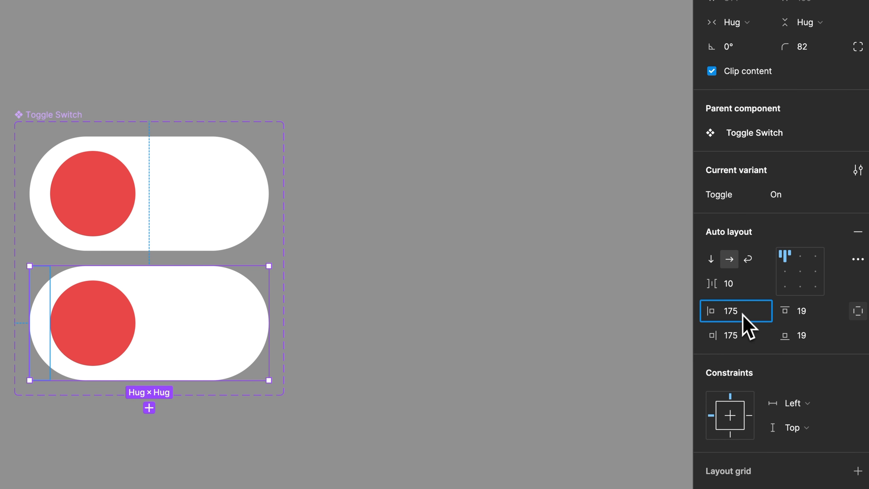
{"action": "left_click", "coordinate": [740, 338]}
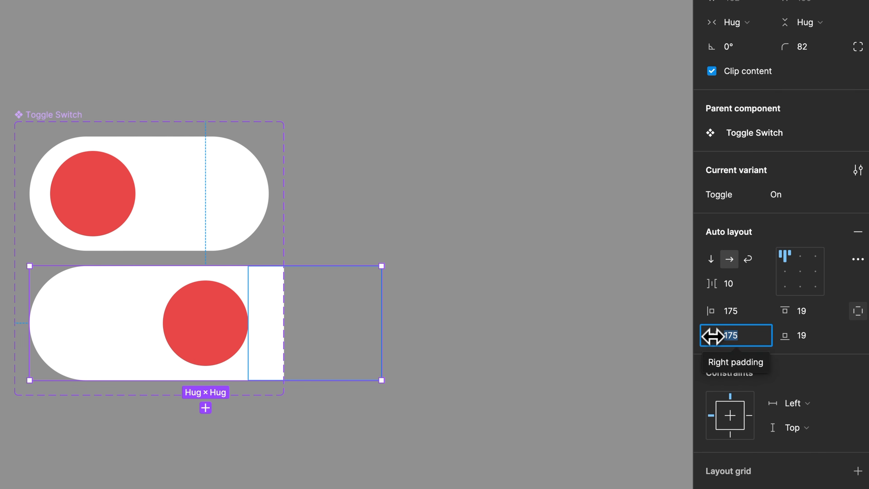
{"action": "type", "text": "27"}
{"action": "key", "text": "Return"}
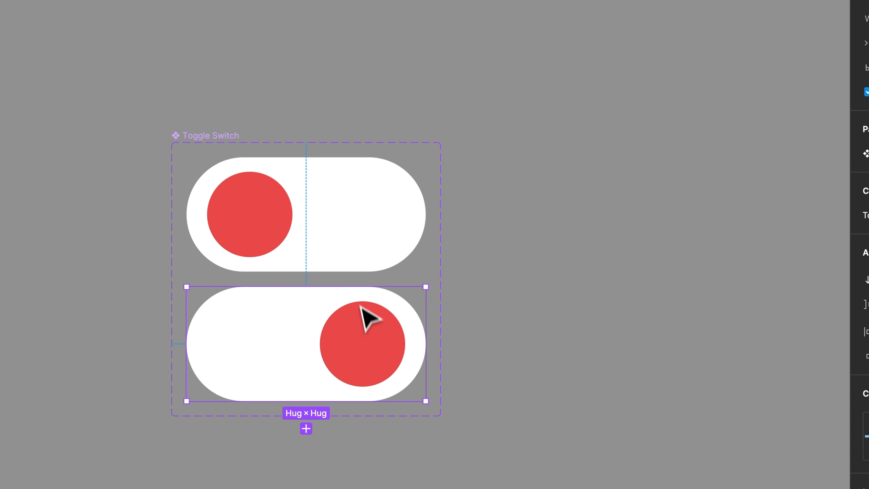
Change the fill of the On variant's knob to green, 55E948.
{"action": "left_click", "coordinate": [385, 337]}
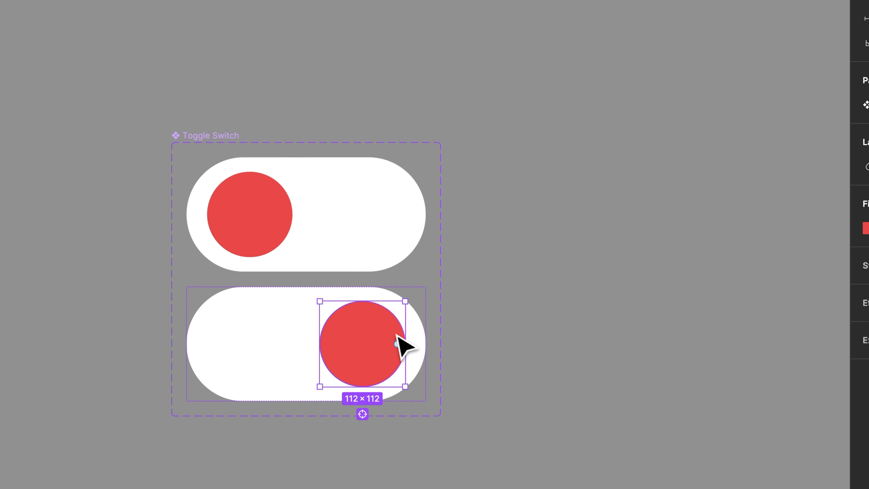
{"action": "left_click", "coordinate": [707, 215]}
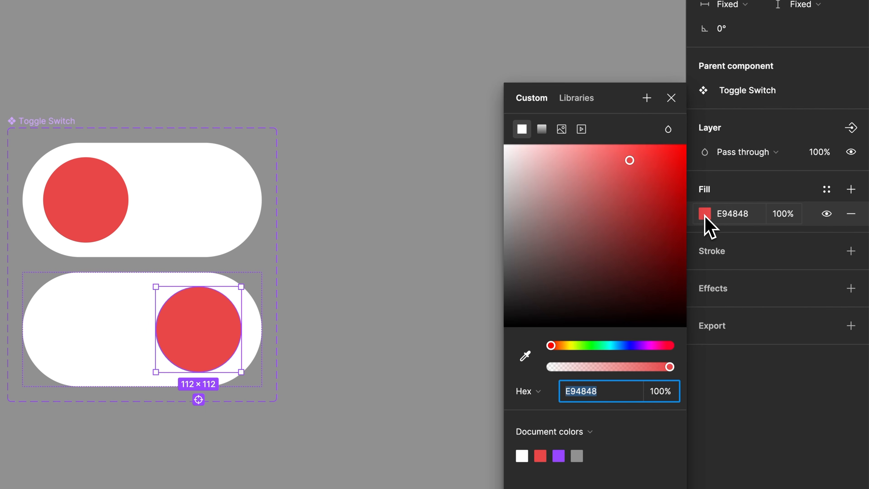
{"action": "mouse_move", "coordinate": [581, 346]}
{"action": "left_mouse_down"}
{"action": "mouse_move", "coordinate": [600, 349]}
{"action": "mouse_move", "coordinate": [586, 352]}
{"action": "left_mouse_up"}
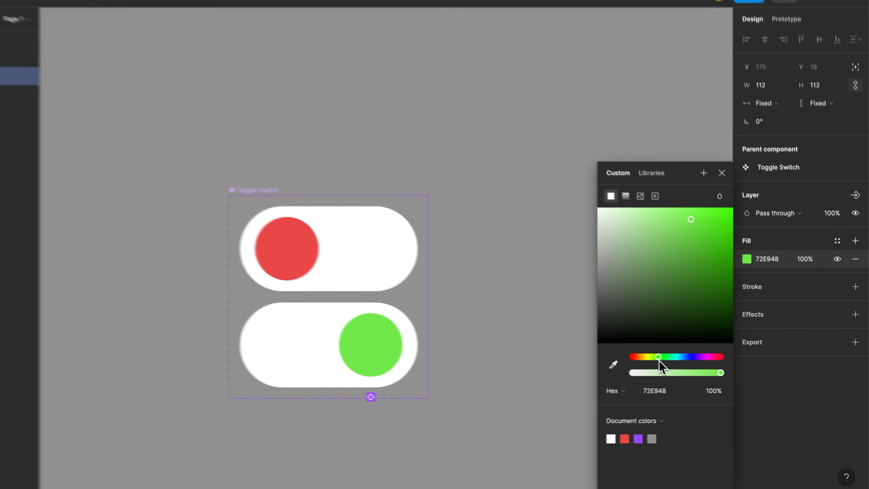
{"action": "left_click_drag", "start_coordinate": [660, 362], "coordinate": [661, 360]}
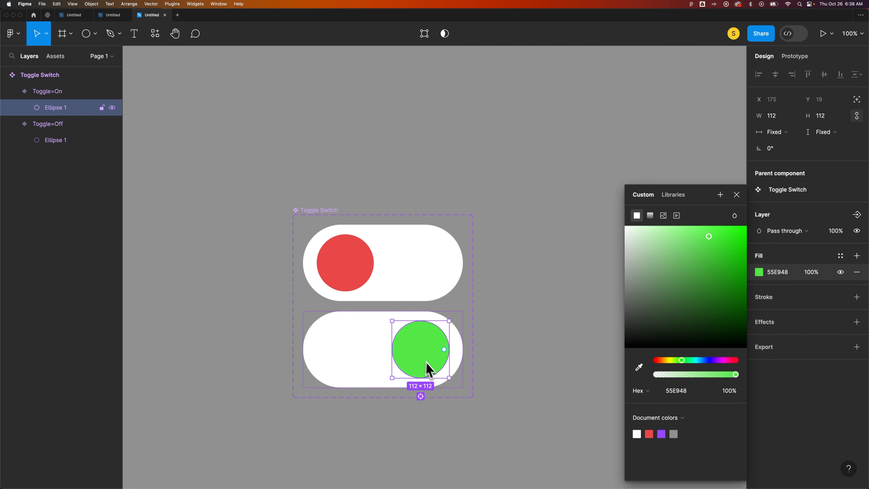
{"action": "left_click", "coordinate": [737, 195]}
{"action": "left_click", "coordinate": [366, 195]}
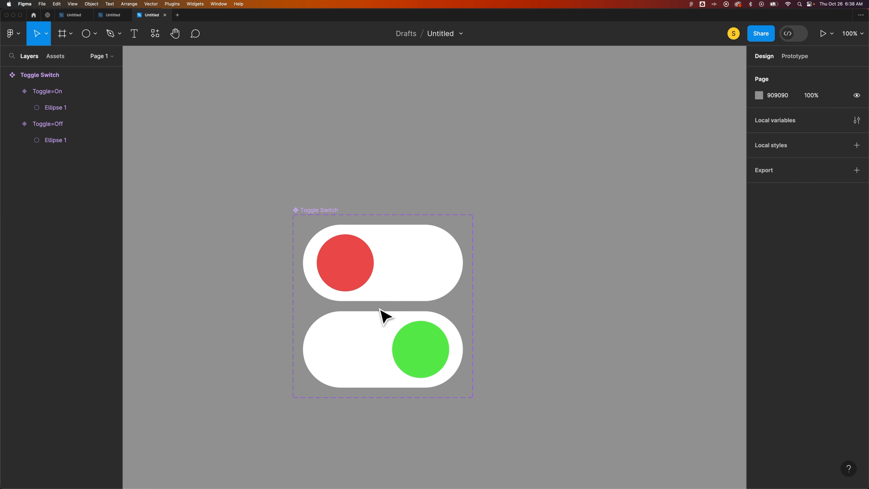
Apply vertical auto layout to the Toggle Switch component set and widen the gap between its variants to 72.
{"action": "left_click", "coordinate": [307, 213]}
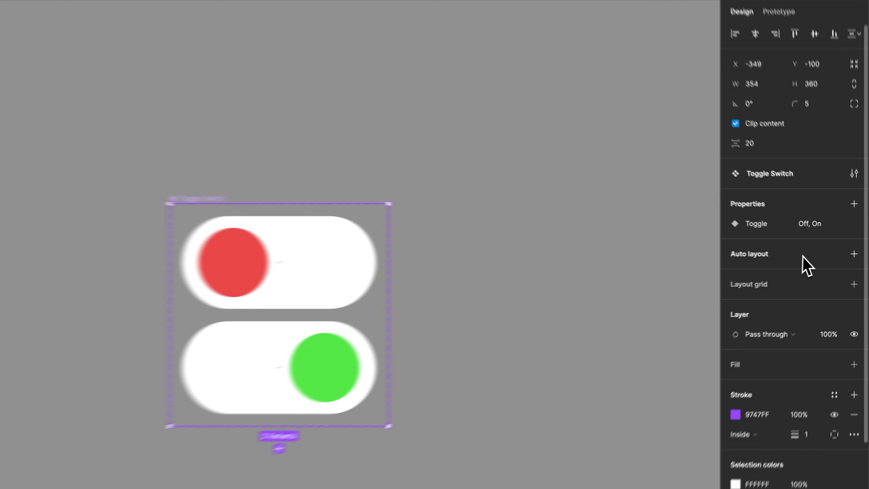
{"action": "left_click", "coordinate": [815, 262]}
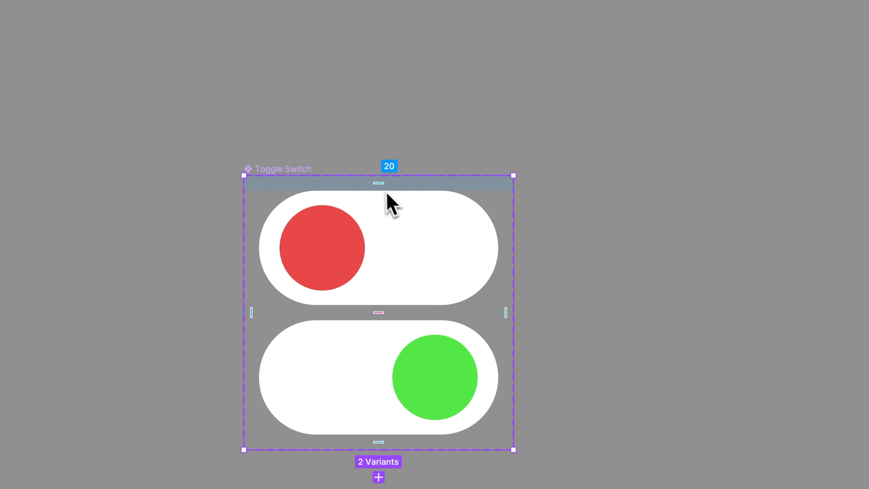
{"action": "left_click_drag", "start_coordinate": [378, 313], "coordinate": [380, 333]}
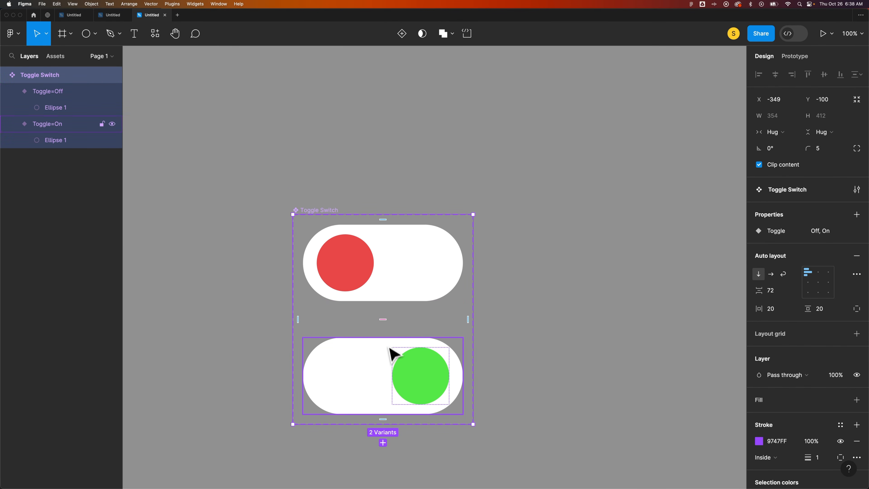
{"action": "left_click", "coordinate": [512, 263]}
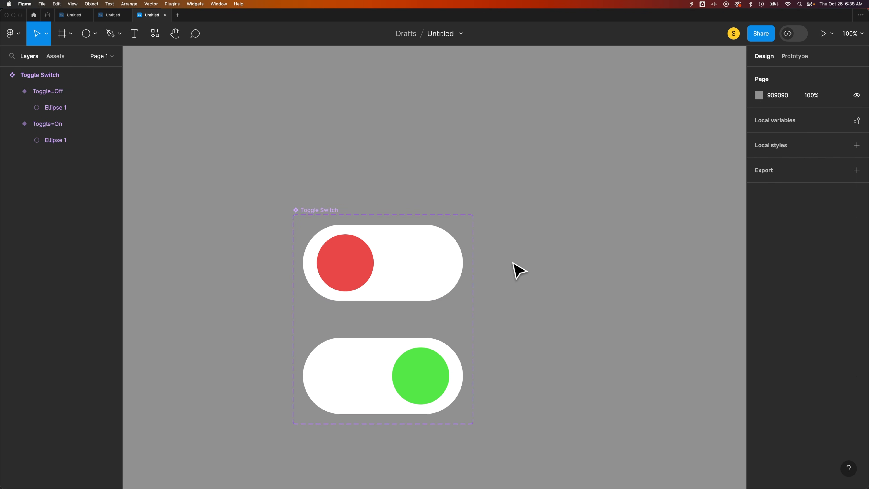
Move the Toggle Switch component set up and left to about X -547, Y -151, and collapse its layers.
{"action": "left_click_drag", "start_coordinate": [503, 313], "coordinate": [517, 289]}
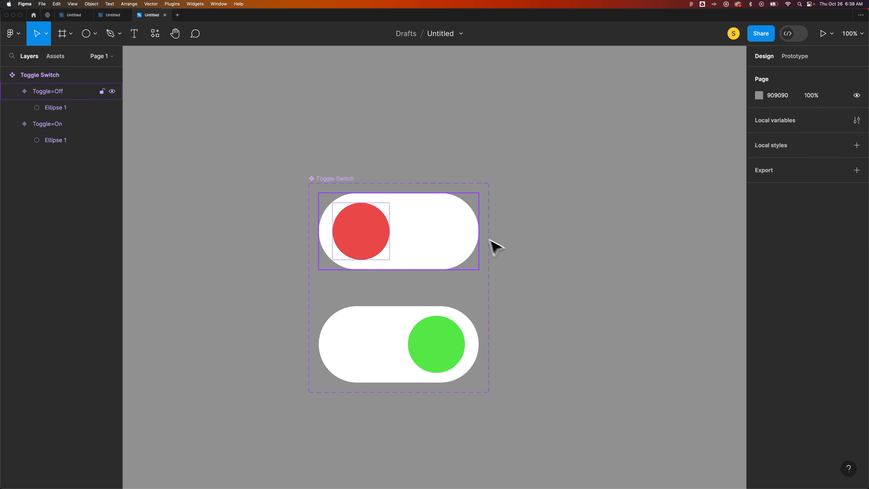
{"action": "left_click_drag", "start_coordinate": [351, 185], "coordinate": [243, 154]}
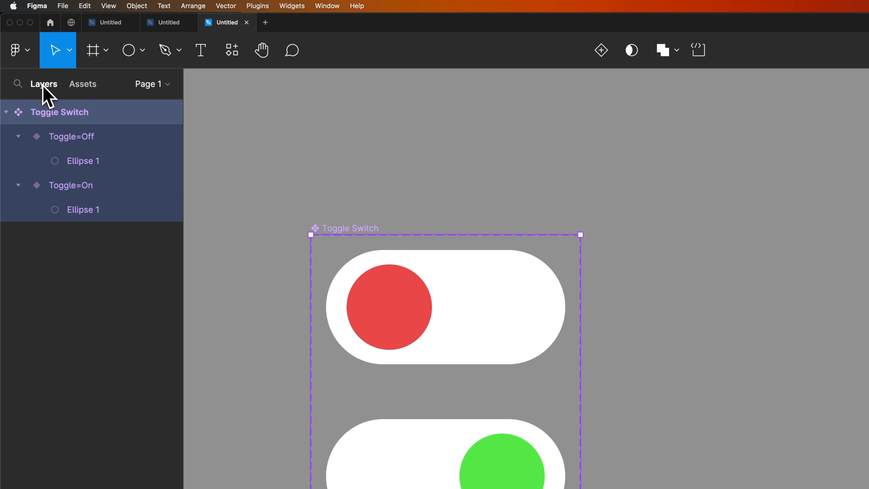
{"action": "left_click", "coordinate": [18, 136]}
{"action": "left_click", "coordinate": [18, 161]}
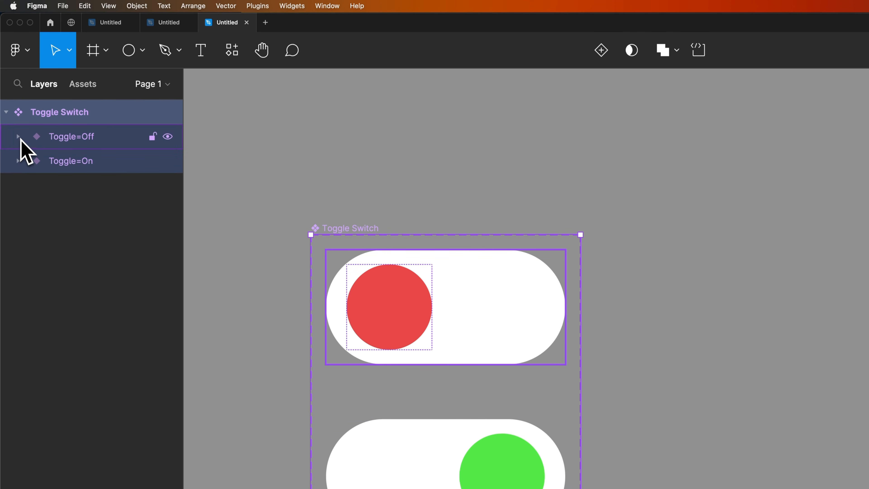
{"action": "left_click", "coordinate": [6, 112]}
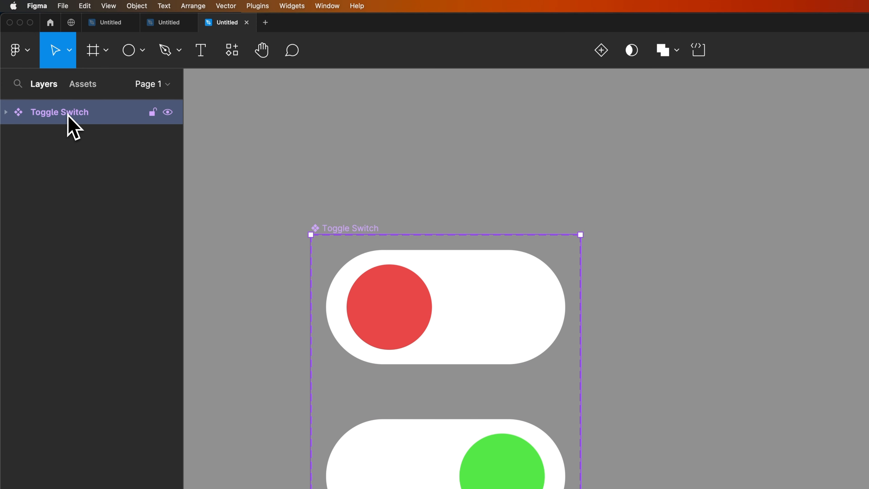
Place an instance of the Toggle Switch local component on the canvas to the right of the component set.
{"action": "left_click", "coordinate": [82, 86]}
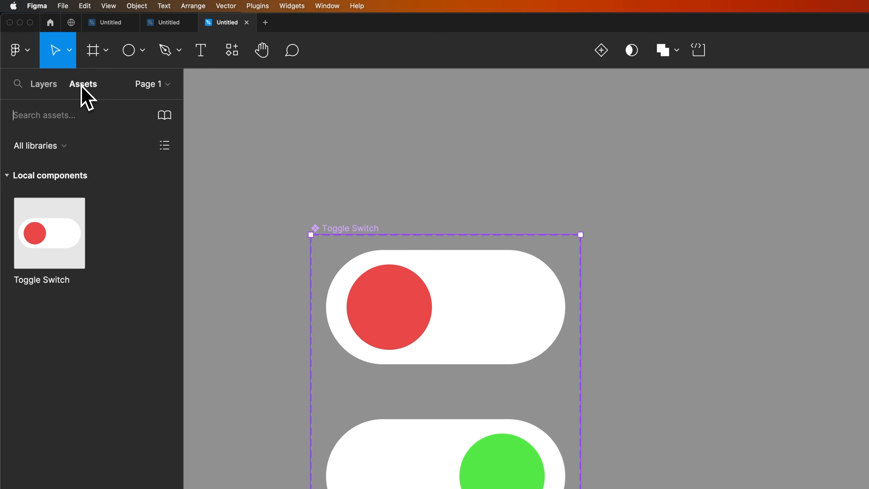
{"action": "mouse_move", "coordinate": [73, 229]}
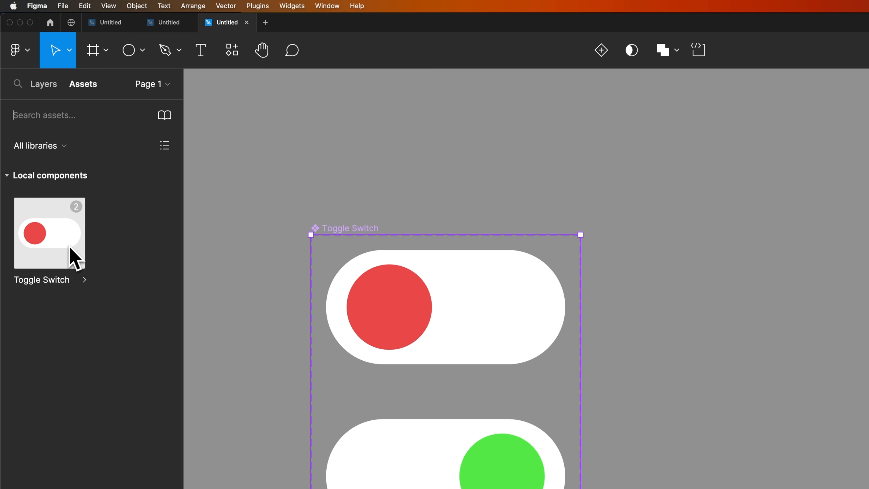
{"action": "key", "text": "Escape"}
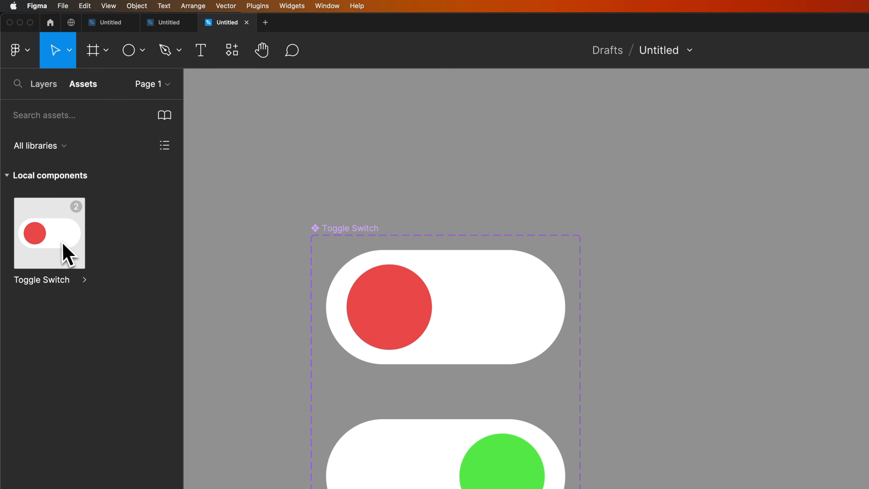
{"action": "left_click_drag", "start_coordinate": [56, 242], "coordinate": [590, 187]}
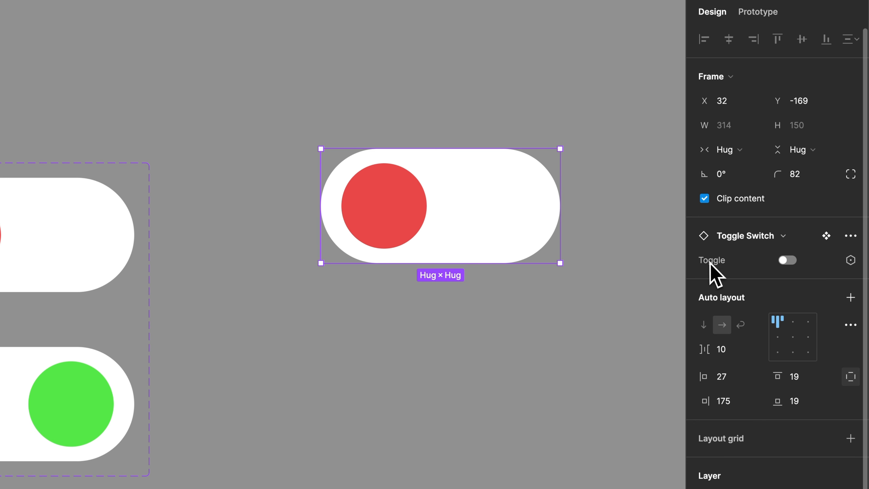
Switch the instance's Toggle property on and off twice to preview both variants, leaving it off.
{"action": "left_click", "coordinate": [788, 261]}
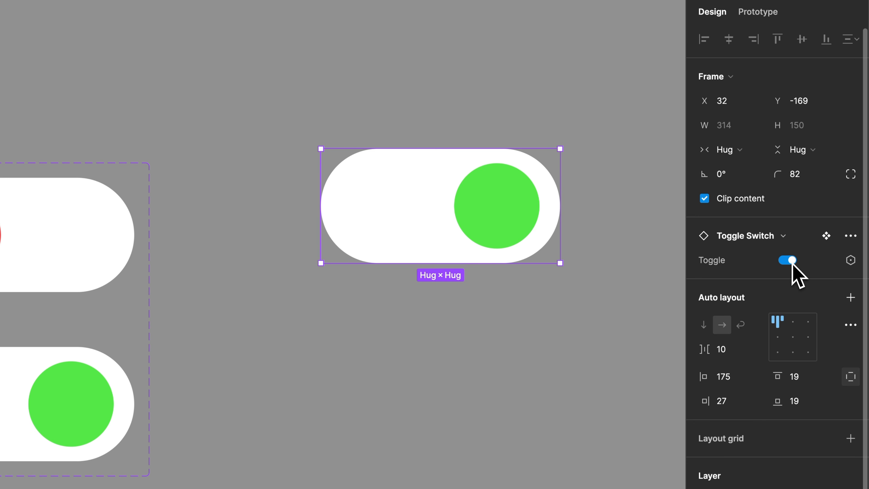
{"action": "left_click", "coordinate": [788, 261]}
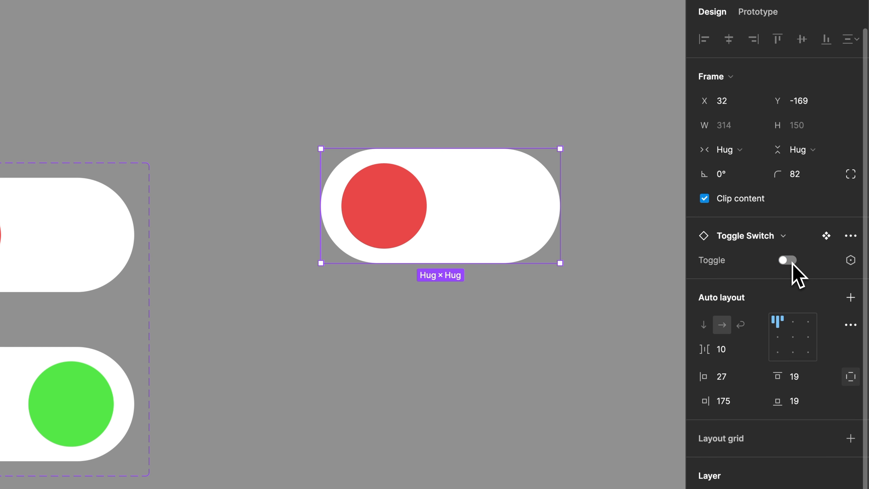
{"action": "left_click", "coordinate": [787, 261]}
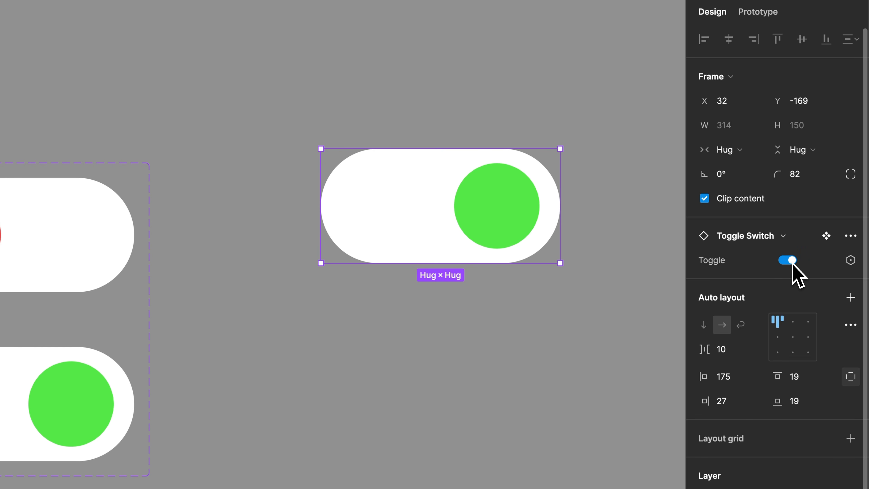
{"action": "left_click", "coordinate": [788, 261]}
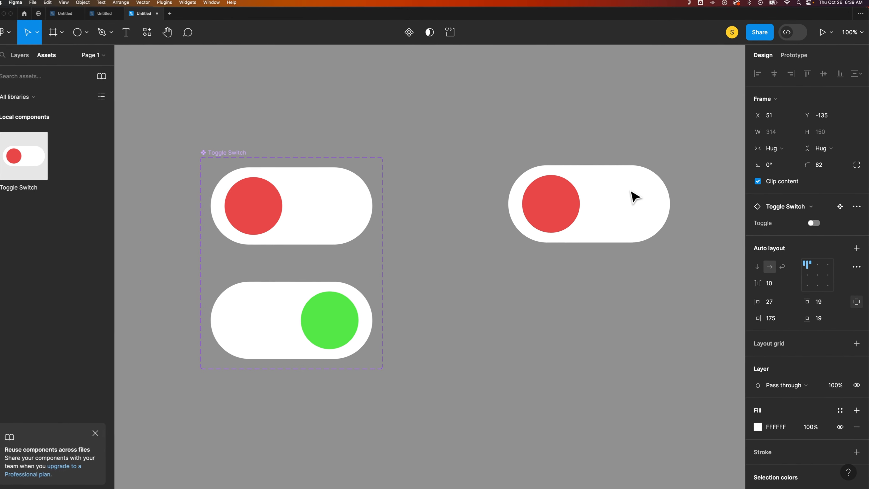
{"action": "left_click", "coordinate": [632, 197]}
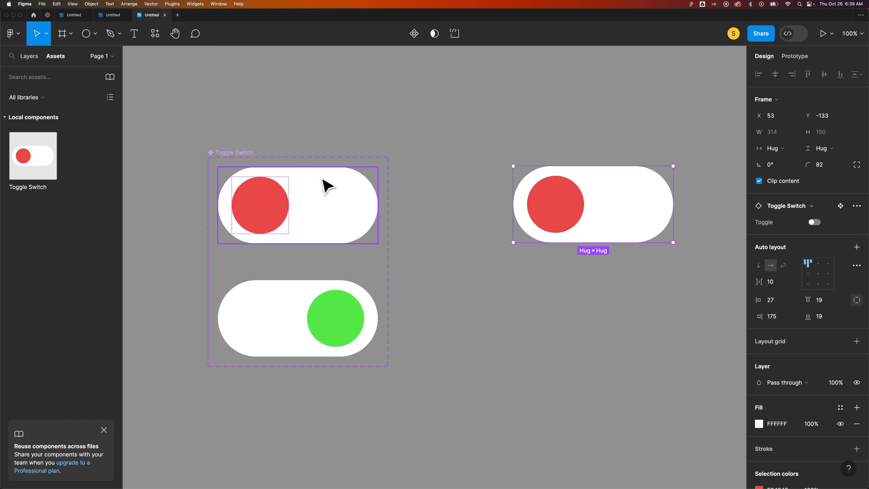
Add a prototype connection from the Off variant to the On variant with the On click trigger and Change to action.
{"action": "left_click", "coordinate": [256, 156]}
{"action": "left_click", "coordinate": [239, 156]}
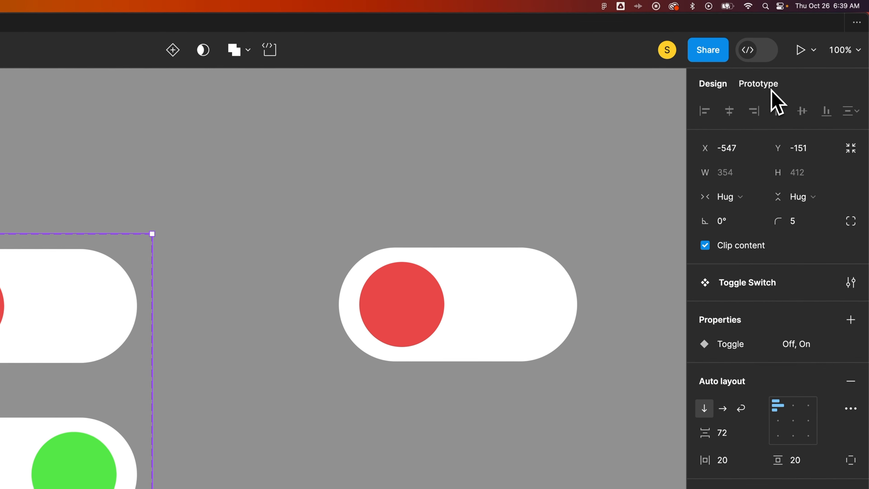
{"action": "left_click", "coordinate": [772, 91]}
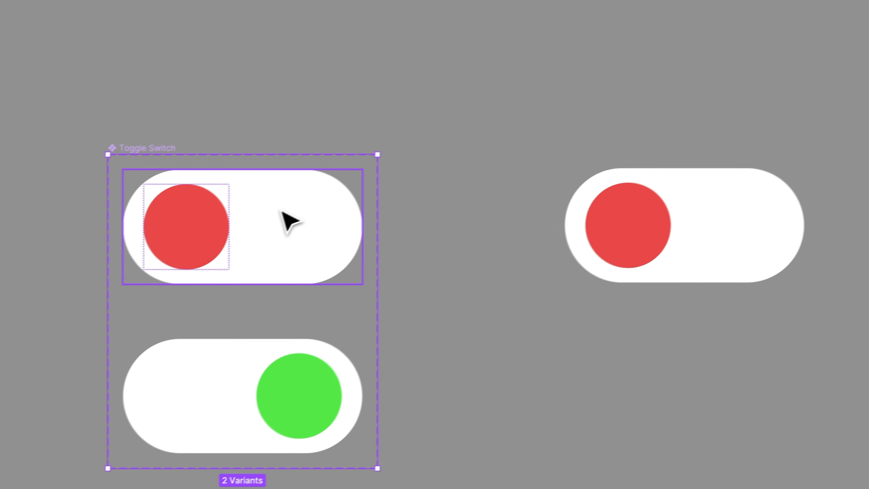
{"action": "left_click", "coordinate": [60, 301]}
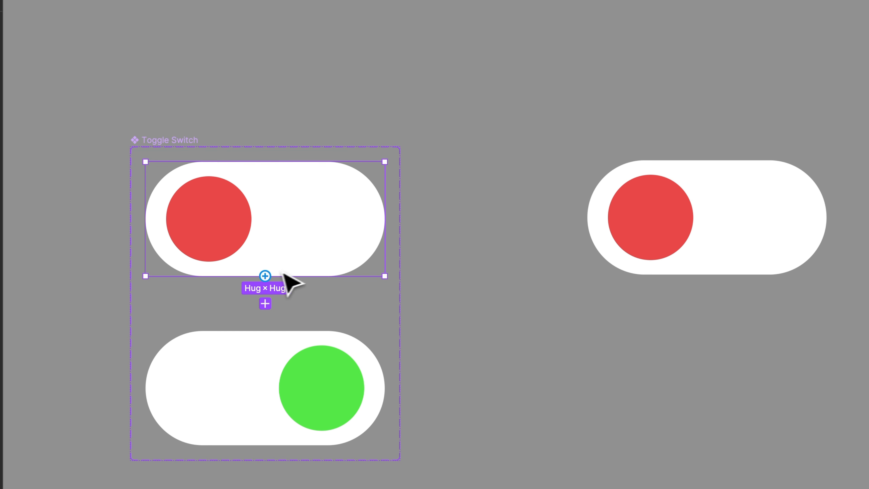
{"action": "left_click_drag", "start_coordinate": [265, 276], "coordinate": [272, 349]}
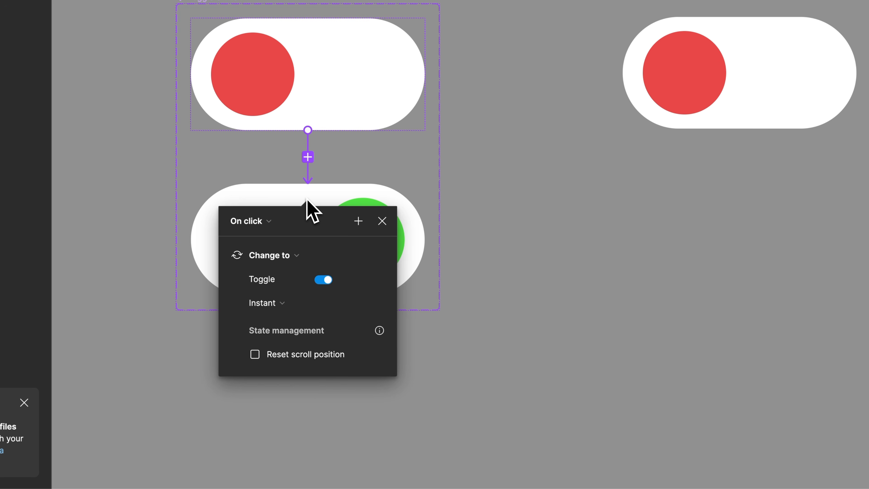
{"action": "left_click", "coordinate": [290, 259]}
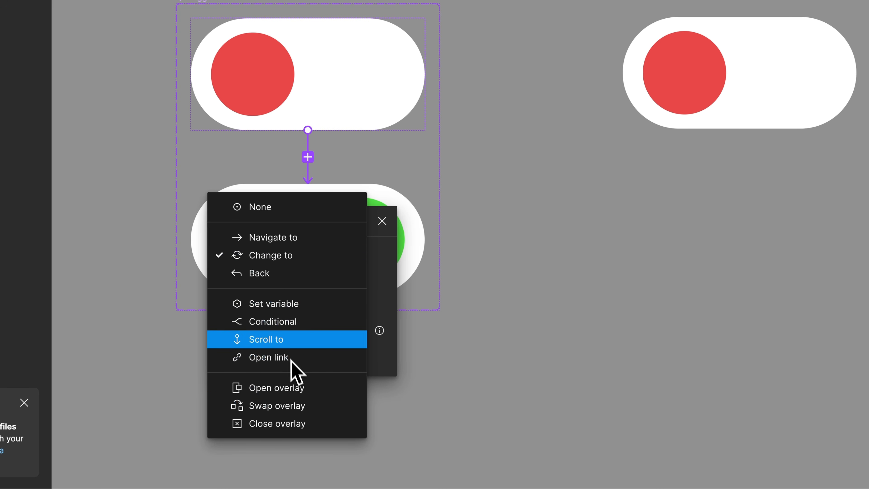
{"action": "left_click", "coordinate": [276, 259]}
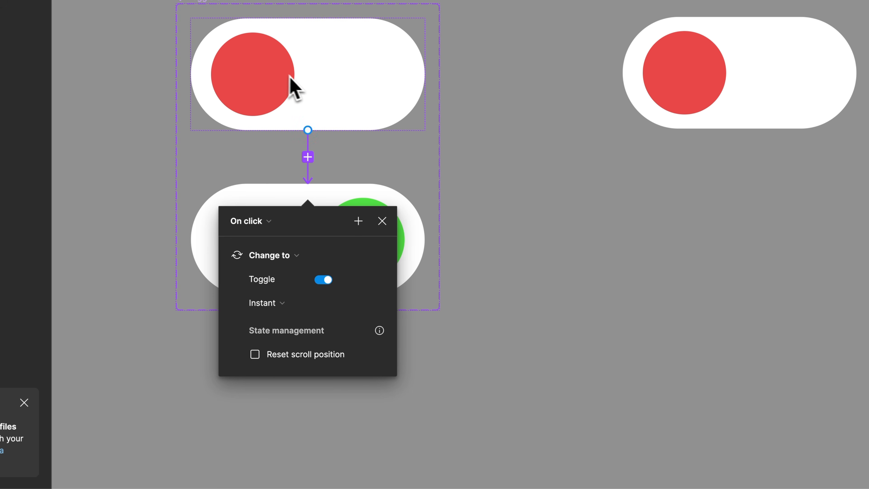
{"action": "scroll", "coordinate": [300, 231], "scroll_direction": "down", "scroll_amount": 1}
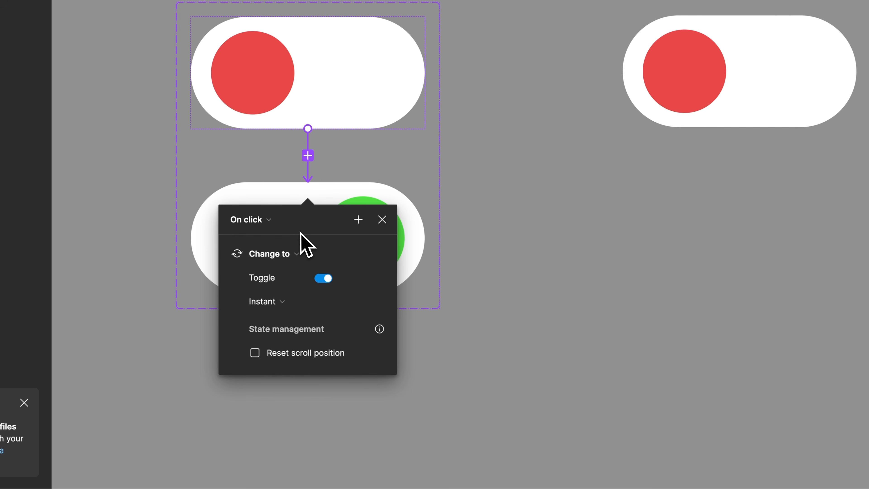
Set the Off-to-On connection's animation to Smart animate with the Quick easing and close its interaction settings.
{"action": "left_click", "coordinate": [283, 301]}
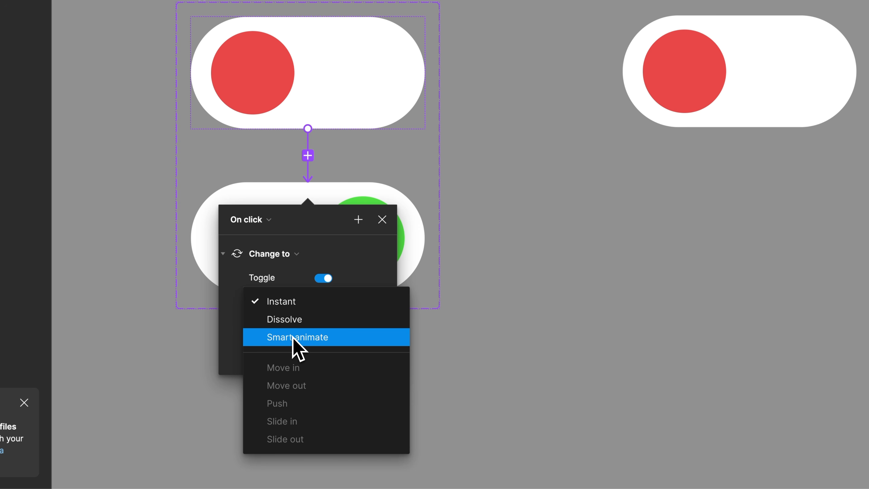
{"action": "left_click", "coordinate": [304, 338]}
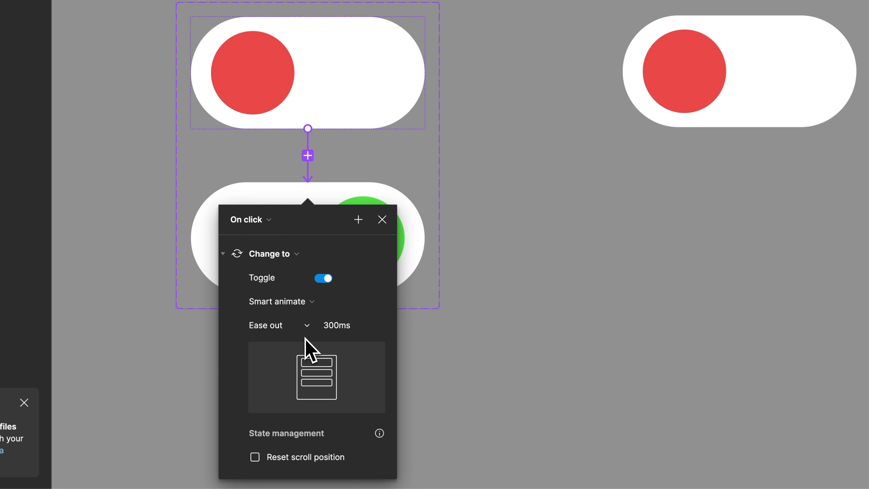
{"action": "left_click", "coordinate": [294, 329]}
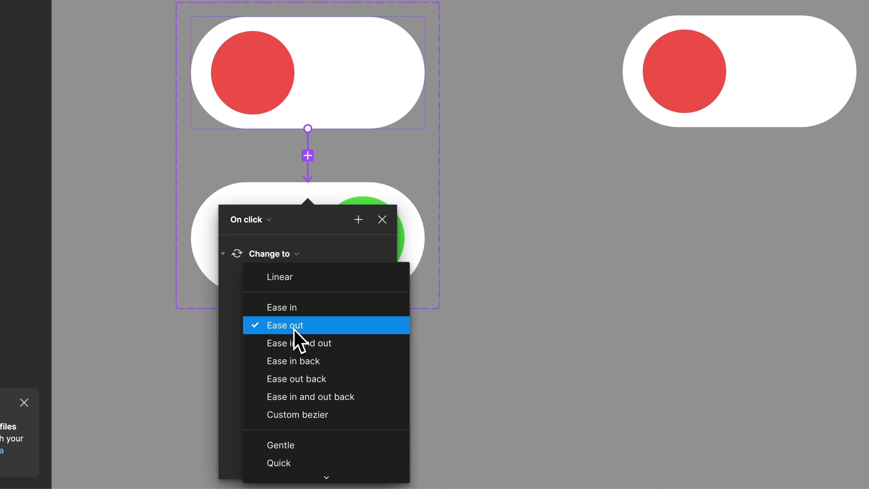
{"action": "mouse_move", "coordinate": [314, 479]}
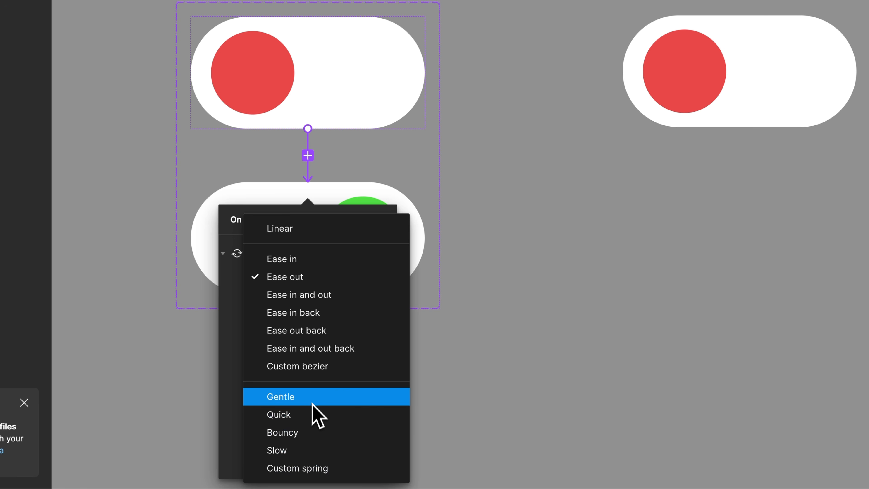
{"action": "left_click", "coordinate": [293, 415]}
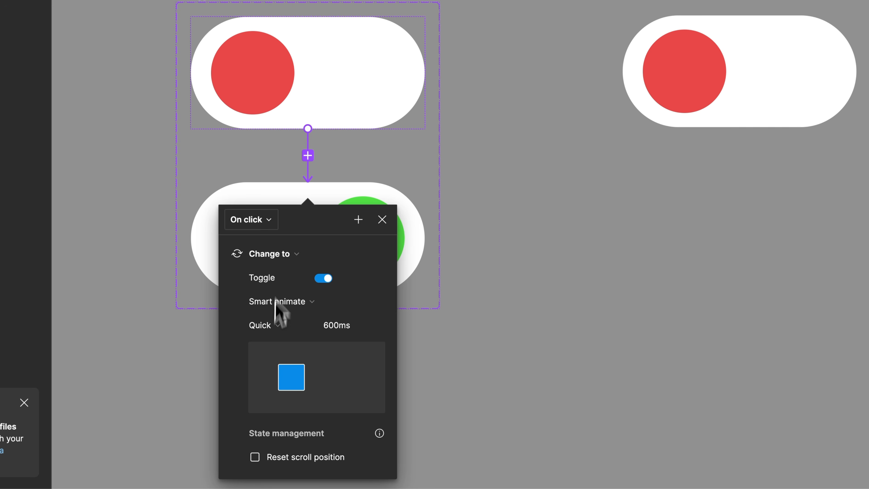
{"action": "left_click", "coordinate": [482, 228]}
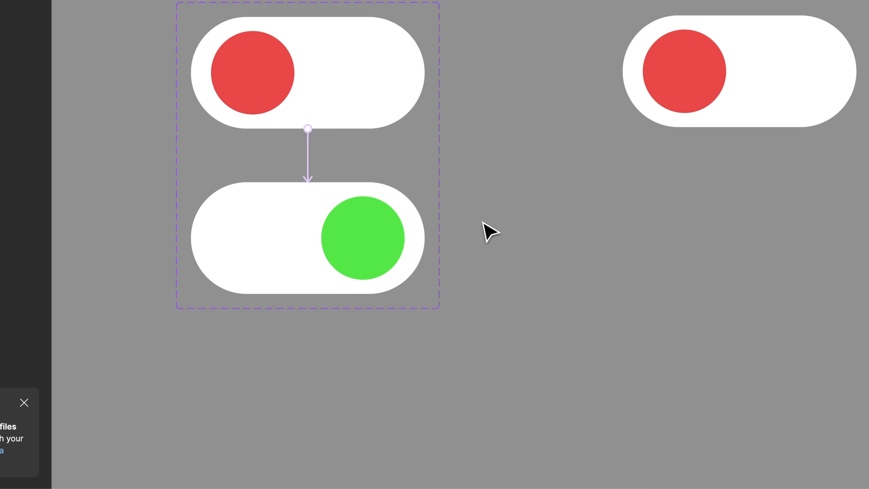
Review the Off variant's click interaction, examining its available triggers, the Change to action and the animation settings.
{"action": "scroll", "coordinate": [465, 216], "scroll_direction": "up", "scroll_amount": 1}
{"action": "left_click", "coordinate": [331, 53]}
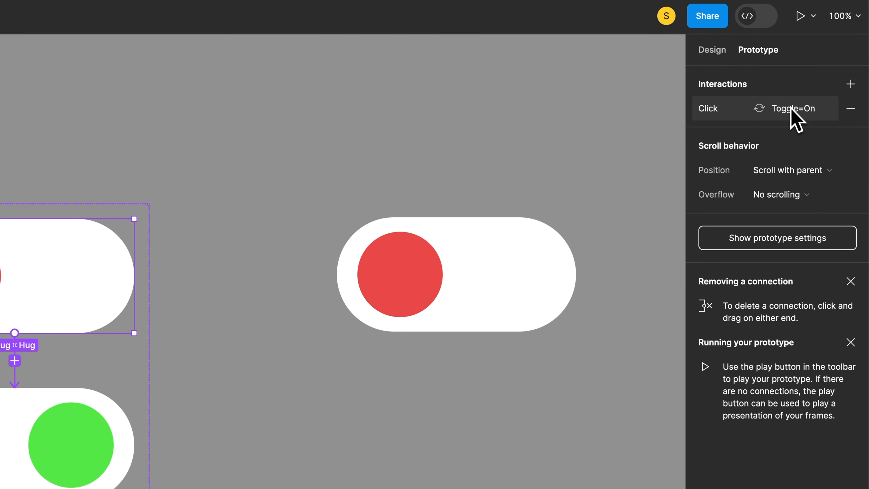
{"action": "left_click", "coordinate": [791, 108]}
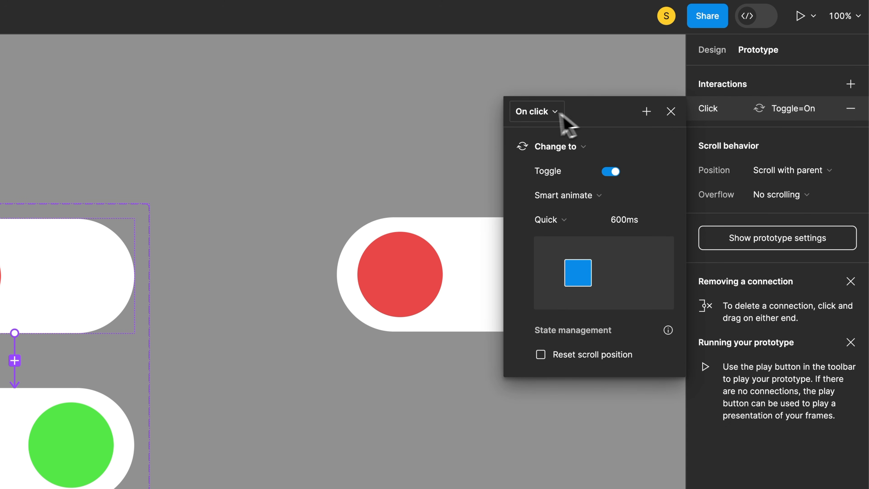
{"action": "left_click", "coordinate": [550, 112]}
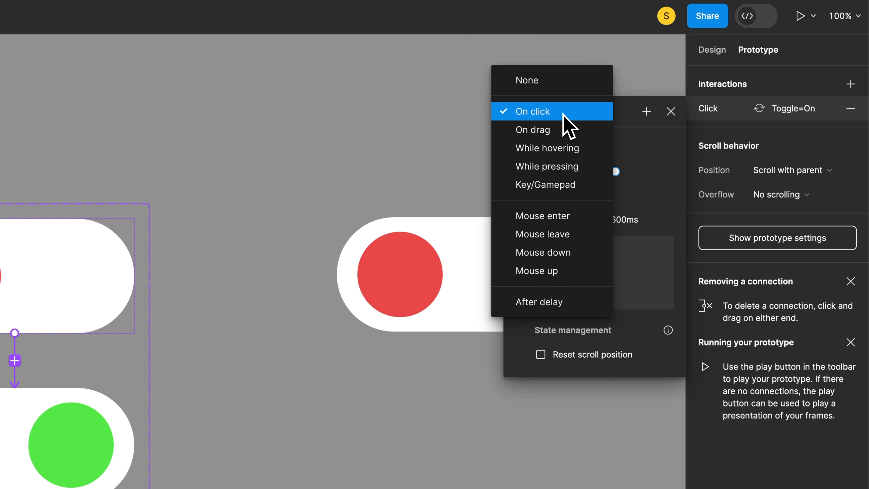
{"action": "left_click", "coordinate": [627, 138]}
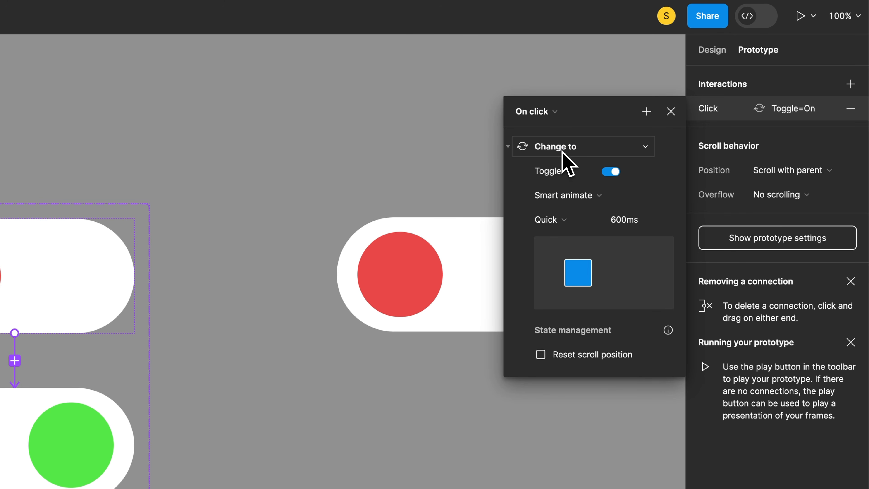
{"action": "left_click", "coordinate": [549, 115]}
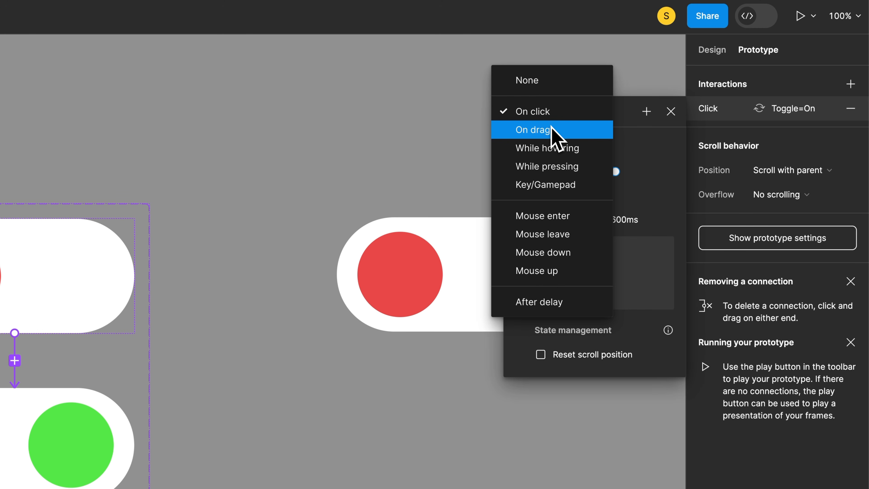
{"action": "left_click", "coordinate": [561, 113]}
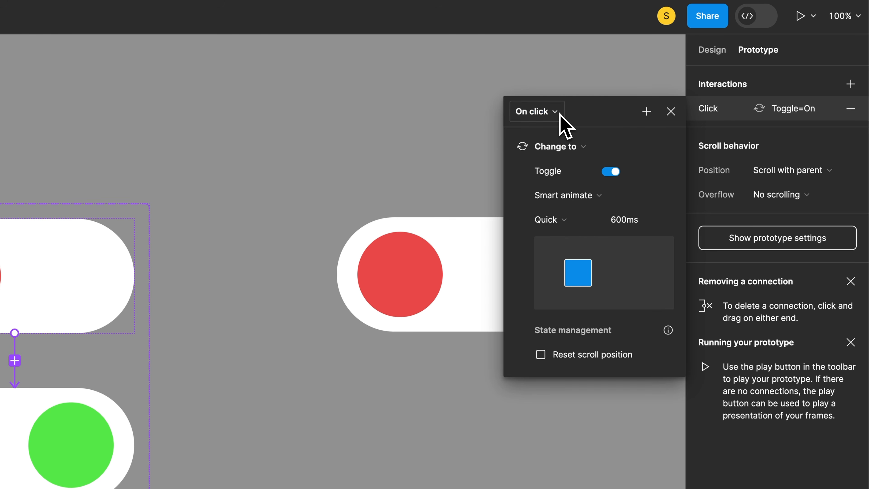
{"action": "left_click", "coordinate": [565, 150]}
{"action": "left_click", "coordinate": [565, 151]}
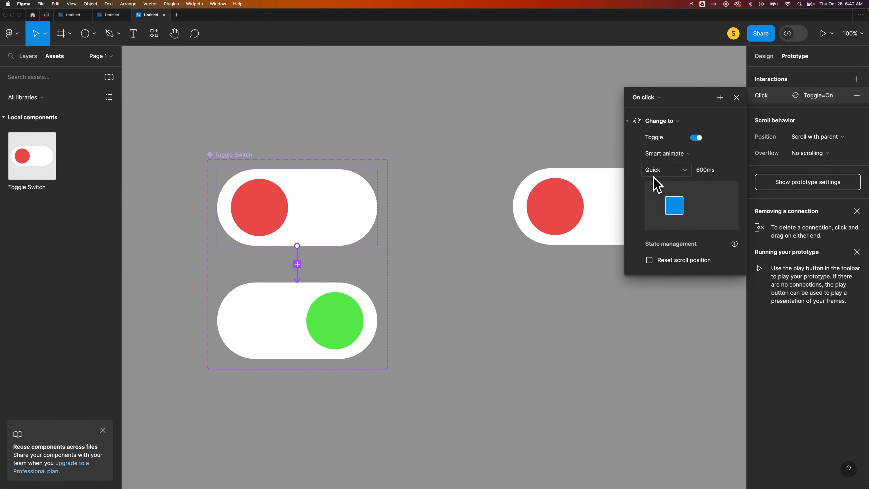
{"action": "left_click", "coordinate": [343, 200]}
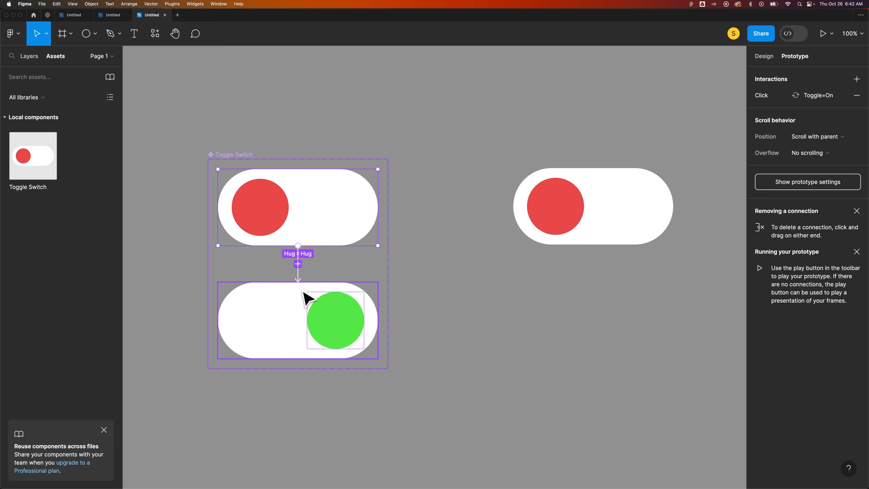
Add a prototype connection from the On variant back to the Off variant, using On click, Change to and Smart animate with Quick easing.
{"action": "left_click", "coordinate": [288, 302]}
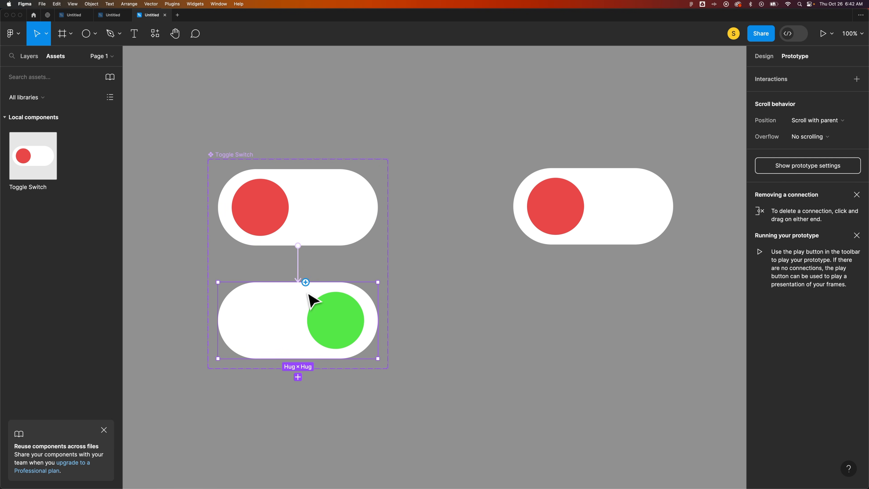
{"action": "left_click_drag", "start_coordinate": [306, 282], "coordinate": [314, 249]}
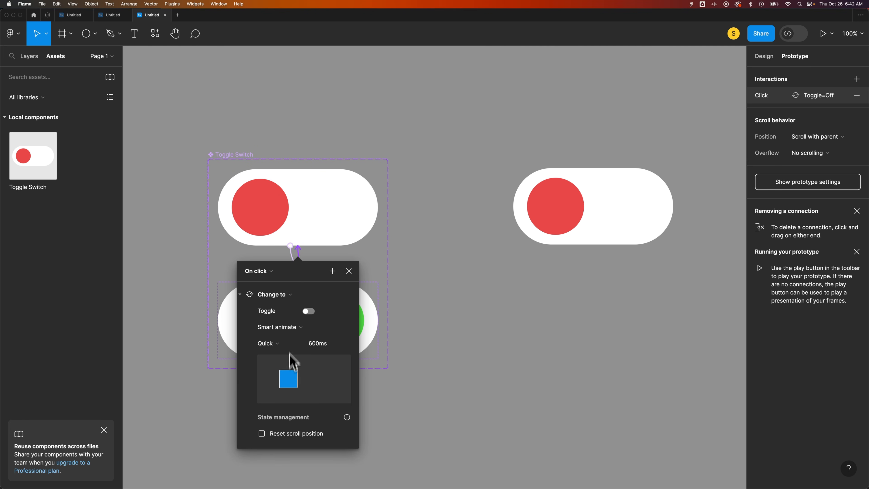
{"action": "left_click", "coordinate": [269, 275]}
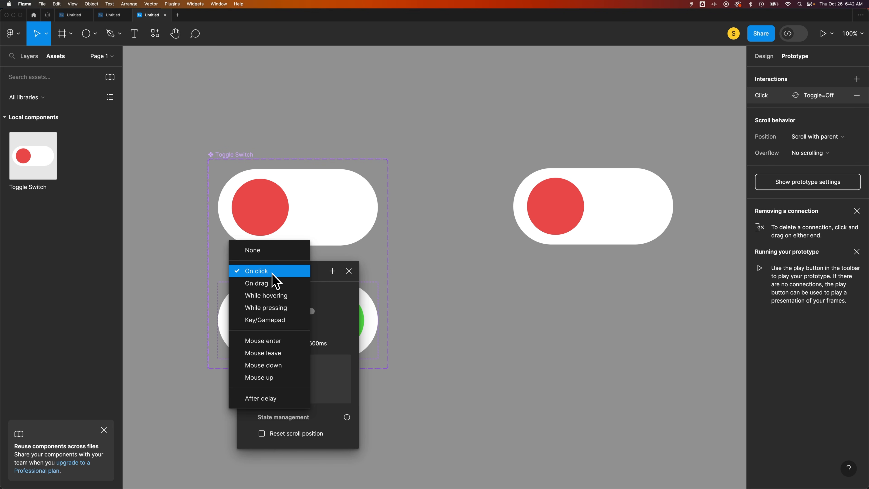
{"action": "left_click", "coordinate": [271, 273]}
{"action": "scroll", "coordinate": [281, 278], "scroll_direction": "down", "scroll_amount": 1}
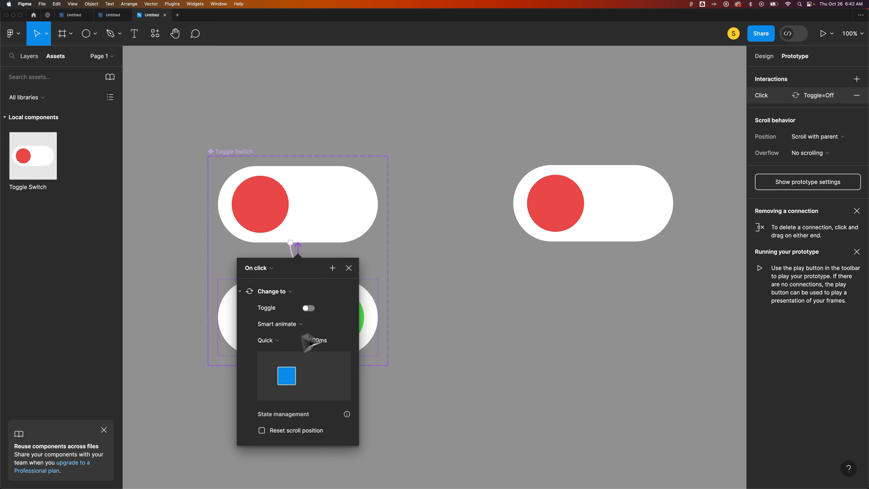
{"action": "left_click", "coordinate": [415, 272]}
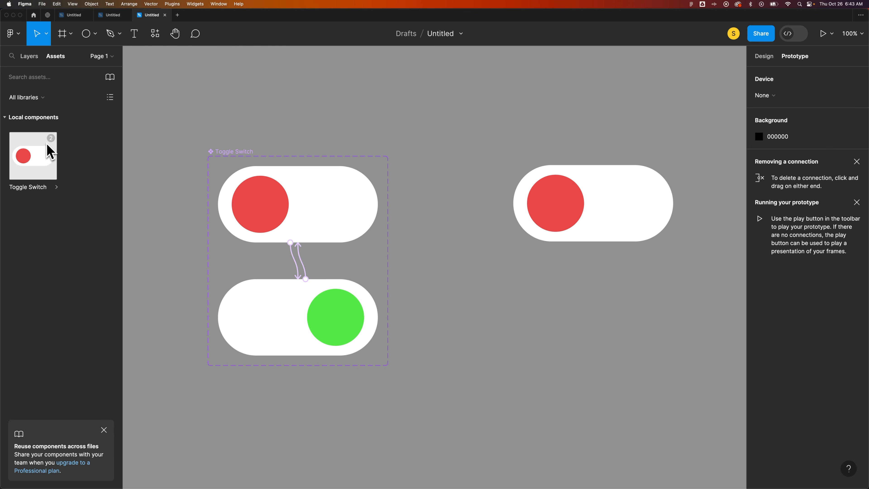
Add a flow starting point to the standalone toggle switch instance and shift the instance slightly down and to the right.
{"action": "left_click", "coordinate": [613, 184]}
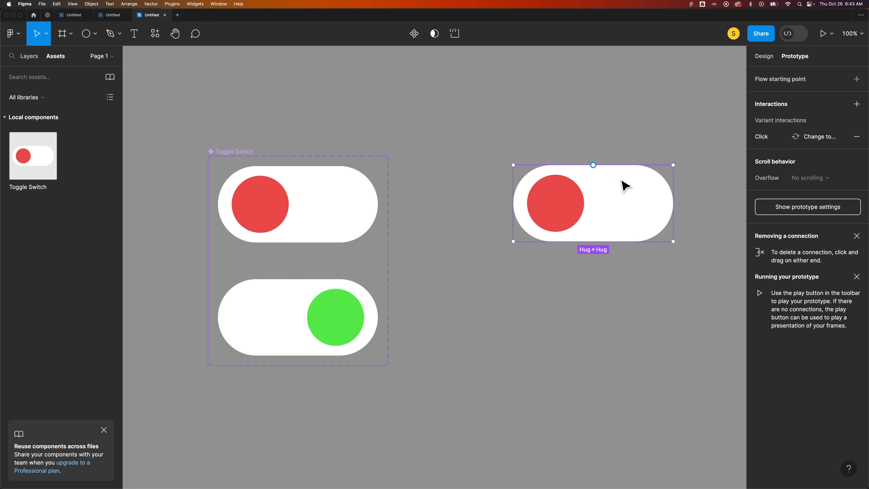
{"action": "left_click", "coordinate": [305, 207]}
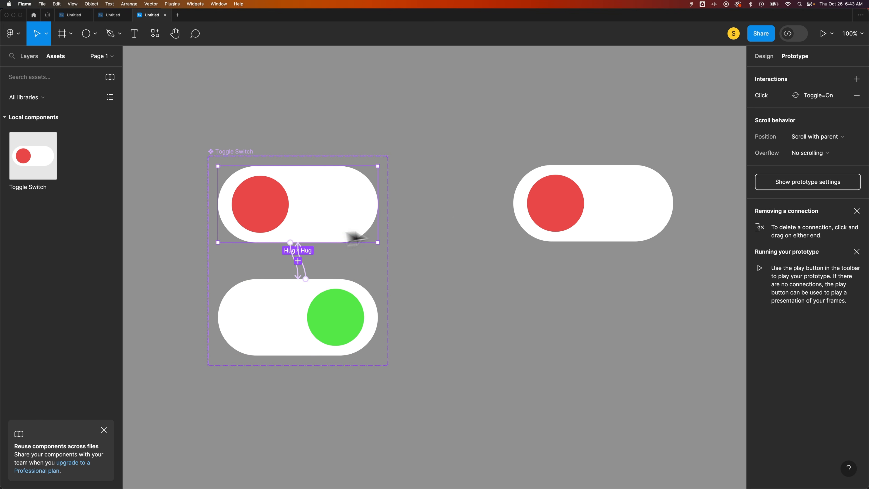
{"action": "left_click", "coordinate": [650, 203]}
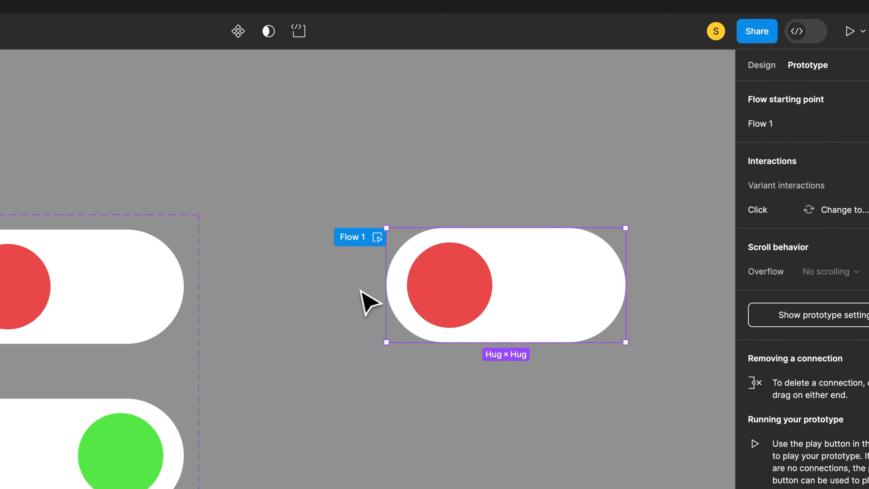
{"action": "mouse_move", "coordinate": [522, 275]}
{"action": "left_mouse_down"}
{"action": "mouse_move", "coordinate": [531, 258]}
{"action": "mouse_move", "coordinate": [539, 285]}
{"action": "mouse_move", "coordinate": [532, 283]}
{"action": "left_mouse_up"}
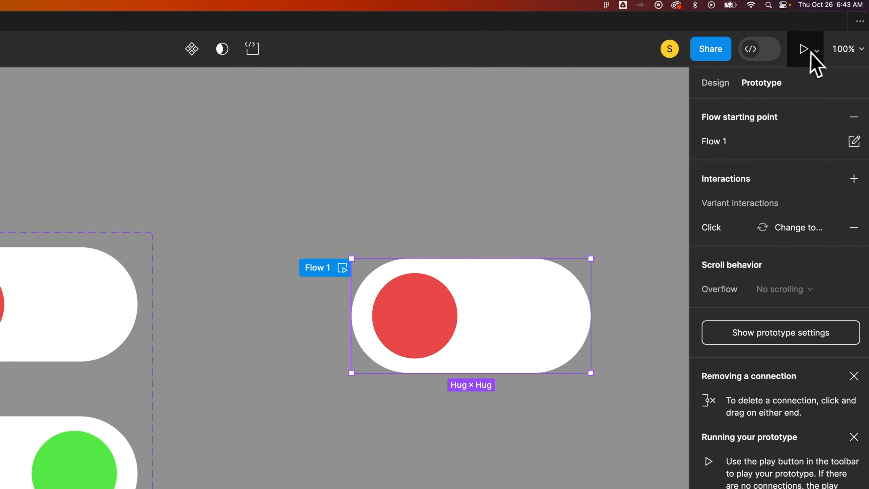
Open the inline preview of Flow 1 and move the preview window above the space between the component set and the instance.
{"action": "left_click", "coordinate": [812, 52]}
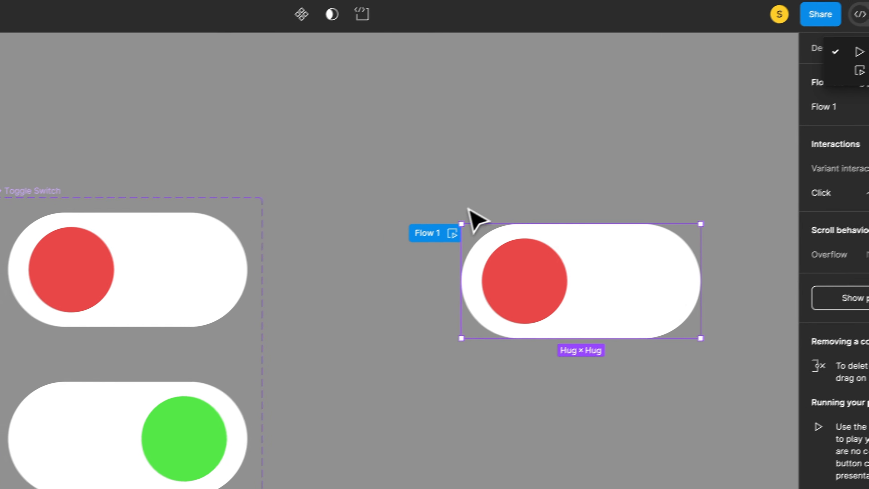
{"action": "left_click", "coordinate": [360, 241]}
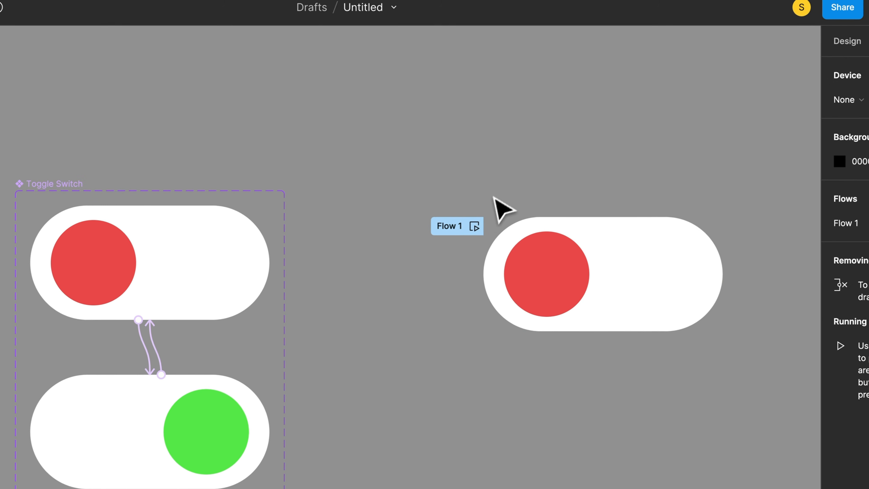
{"action": "left_click", "coordinate": [477, 228]}
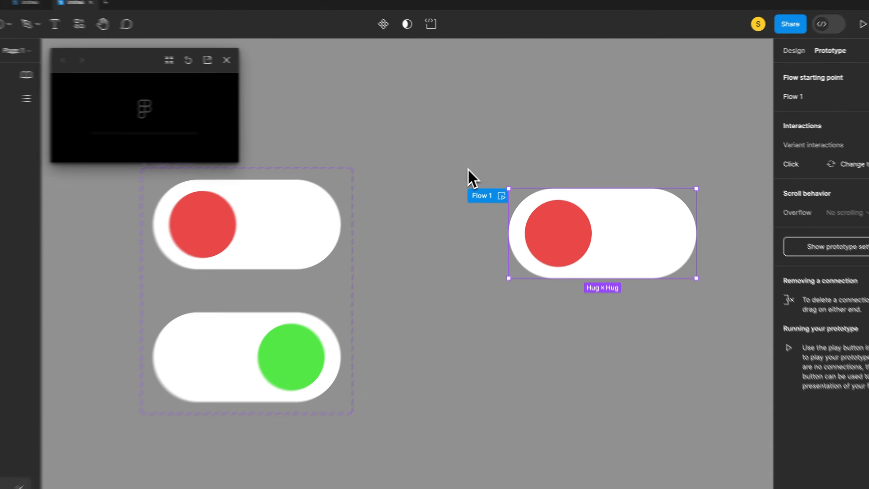
{"action": "left_click_drag", "start_coordinate": [134, 64], "coordinate": [411, 62]}
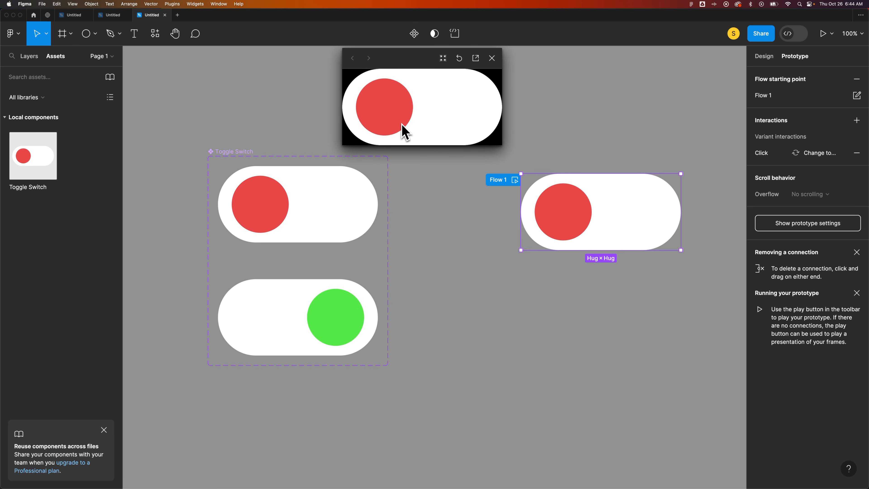
Test the toggle in the prototype preview by switching it on and off three times.
{"action": "left_click", "coordinate": [424, 122]}
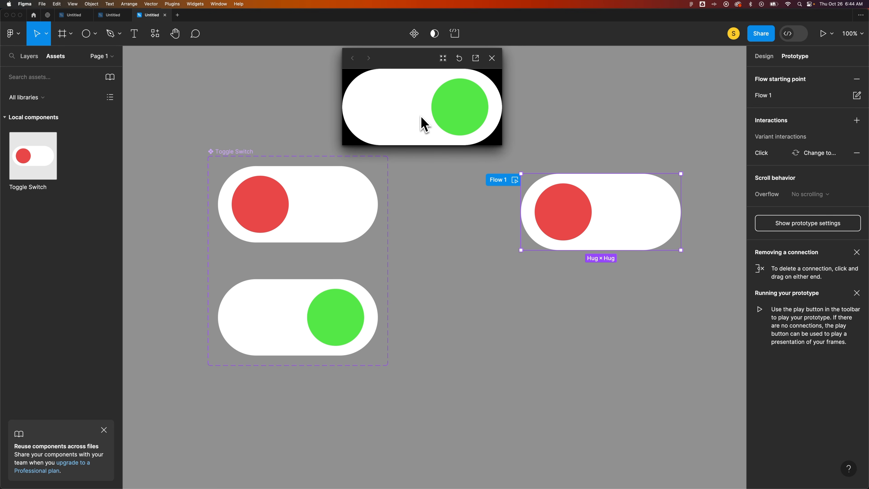
{"action": "left_click", "coordinate": [424, 124]}
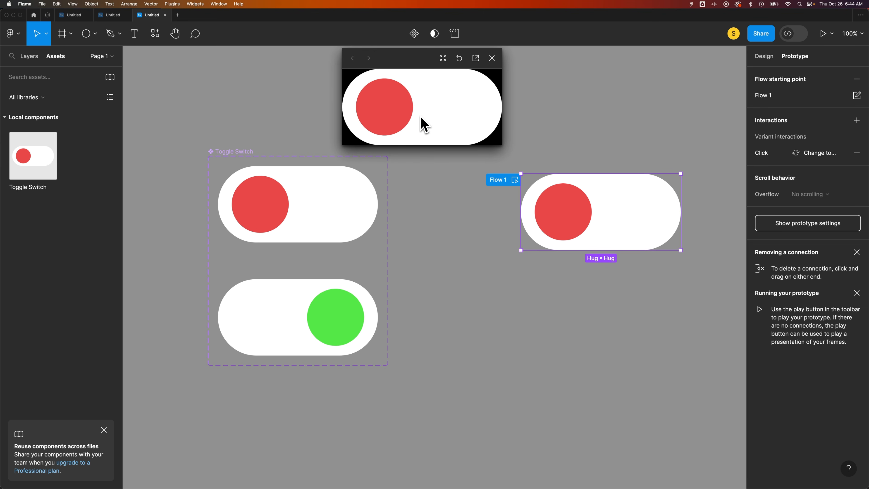
{"action": "left_click", "coordinate": [423, 124]}
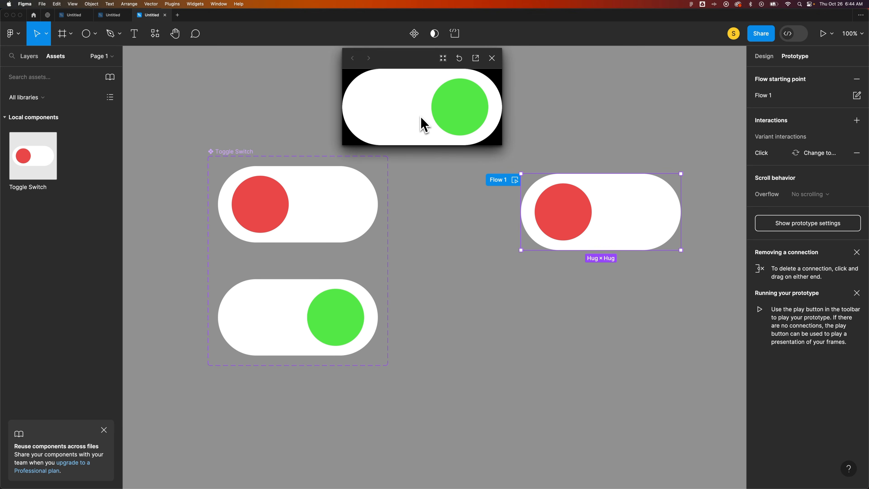
{"action": "left_click", "coordinate": [423, 123]}
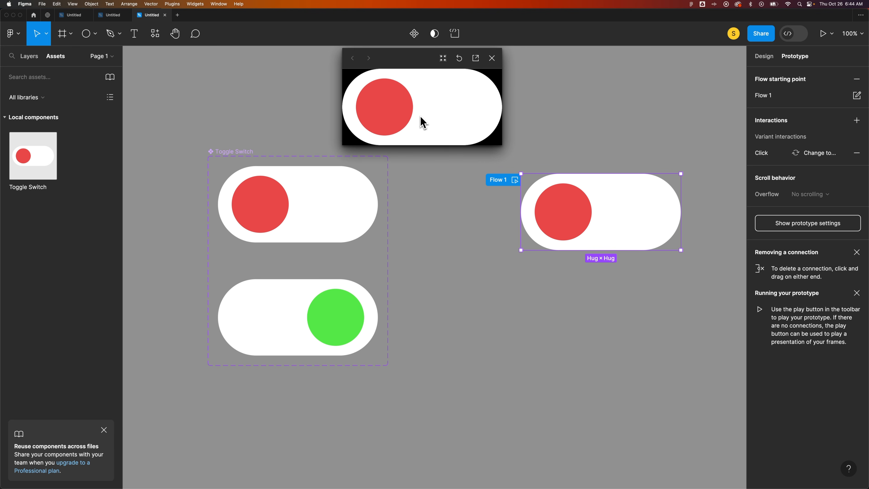
{"action": "left_click", "coordinate": [423, 124]}
{"action": "left_click", "coordinate": [425, 124]}
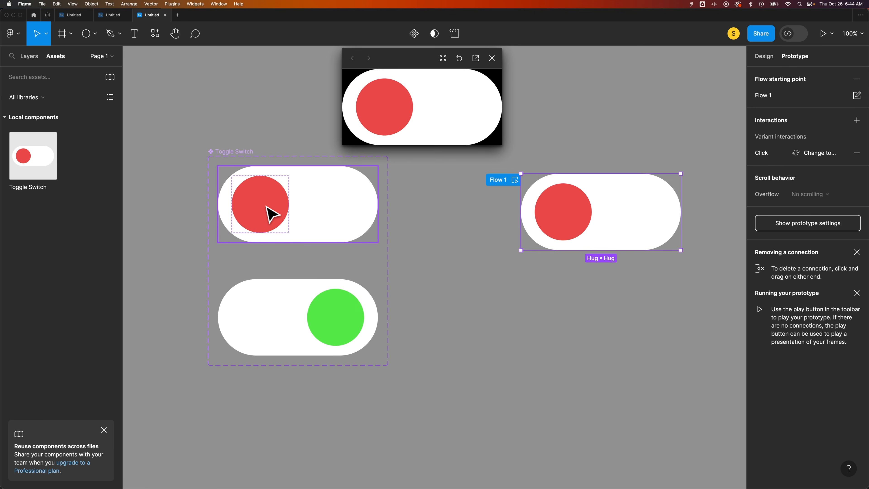
Change the fill of the Off variant's circle from red to dark blue 2256A5.
{"action": "left_click", "coordinate": [276, 207]}
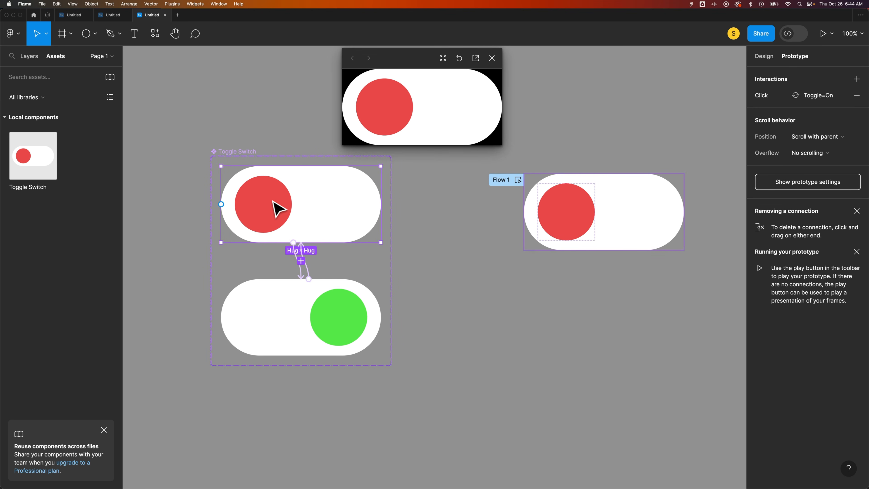
{"action": "left_click", "coordinate": [277, 208]}
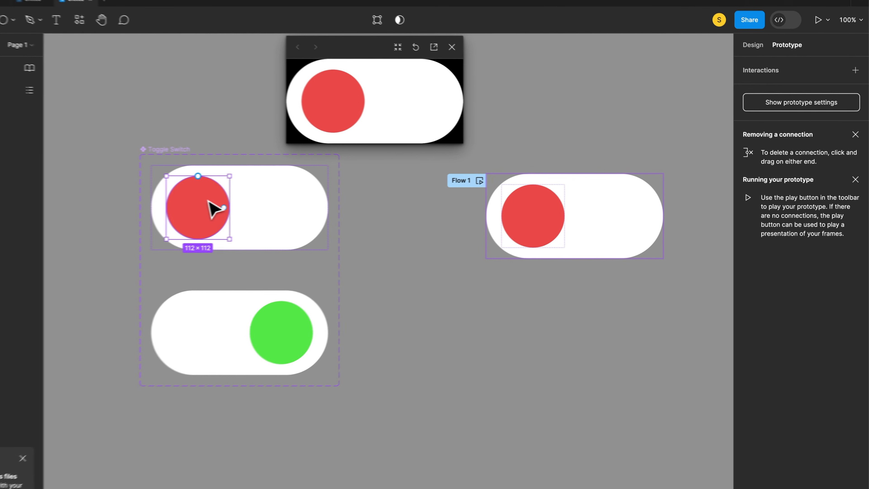
{"action": "double_click", "coordinate": [273, 202]}
{"action": "left_click", "coordinate": [748, 39]}
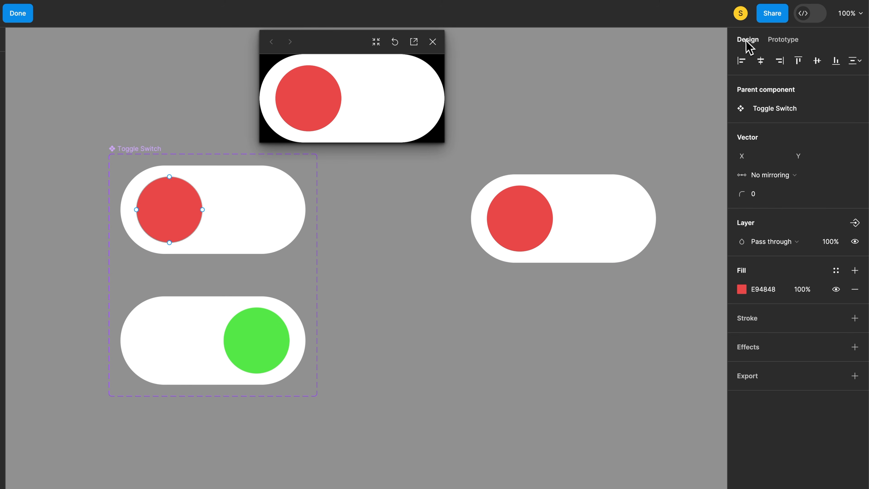
{"action": "left_click", "coordinate": [742, 292]}
{"action": "left_click", "coordinate": [678, 391]}
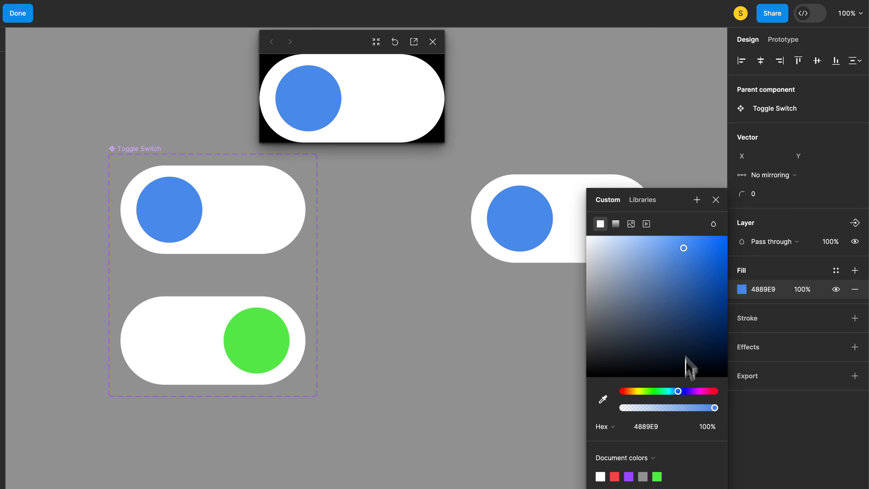
{"action": "mouse_move", "coordinate": [692, 276]}
{"action": "left_mouse_down"}
{"action": "mouse_move", "coordinate": [698, 295]}
{"action": "mouse_move", "coordinate": [698, 287]}
{"action": "left_mouse_up"}
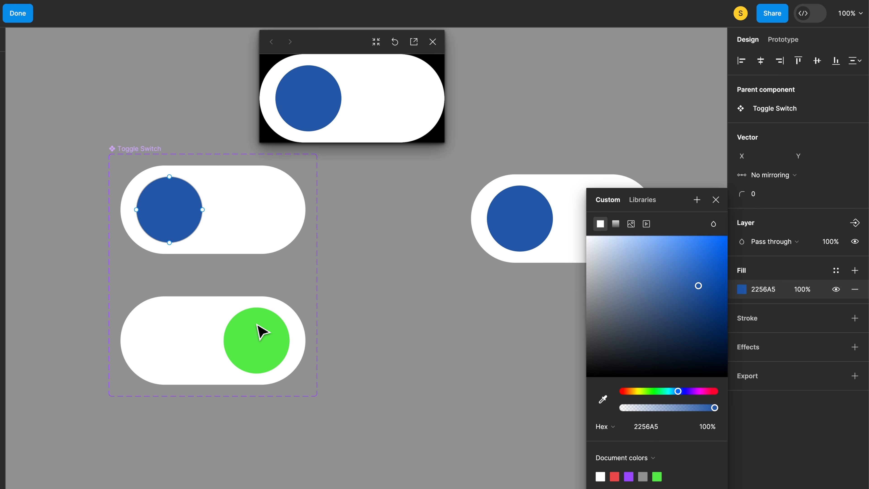
{"action": "key", "text": "Escape"}
Change the fill of the On variant's circle from green to yellow F3D018.
{"action": "left_click", "coordinate": [262, 333]}
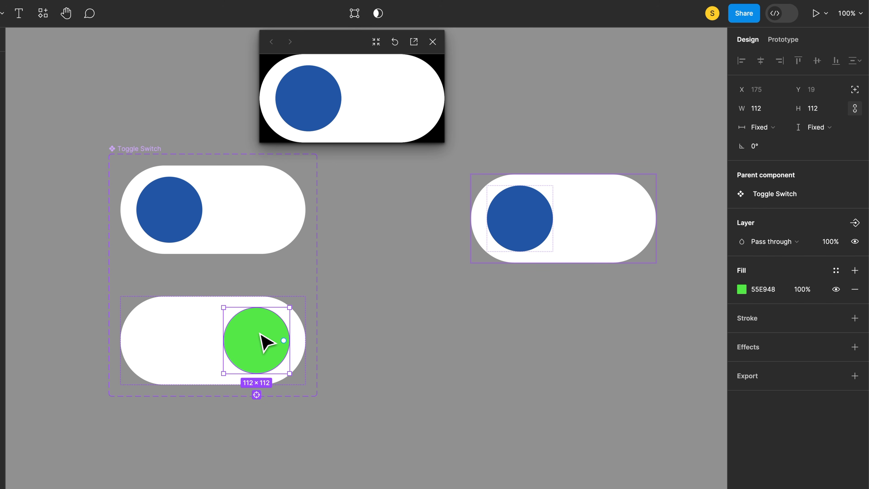
{"action": "left_click", "coordinate": [741, 289]}
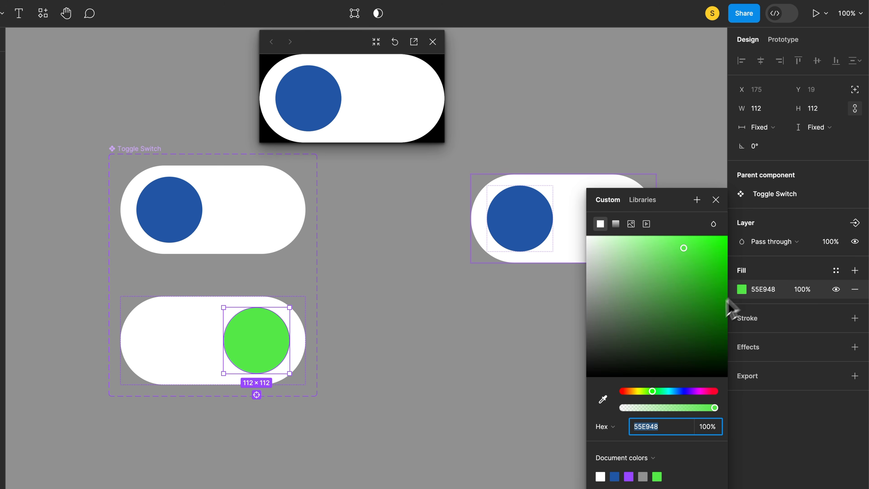
{"action": "left_click_drag", "start_coordinate": [646, 391], "coordinate": [635, 394]}
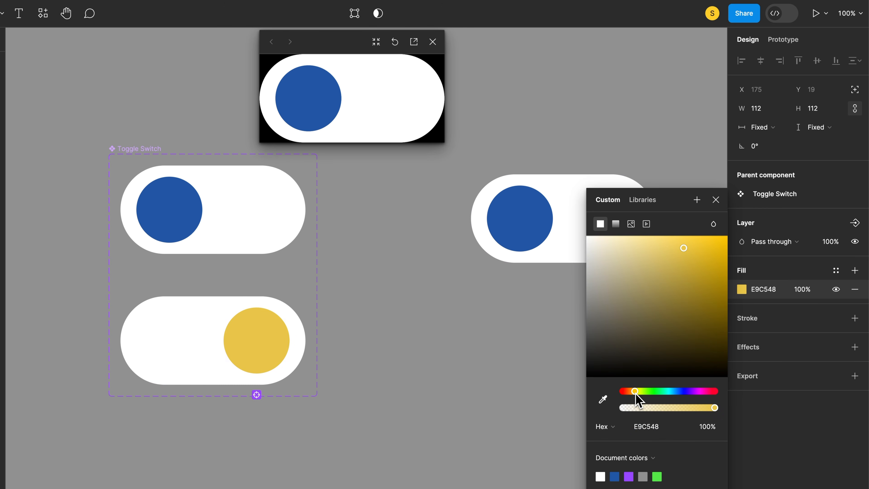
{"action": "left_click_drag", "start_coordinate": [705, 250], "coordinate": [715, 247]}
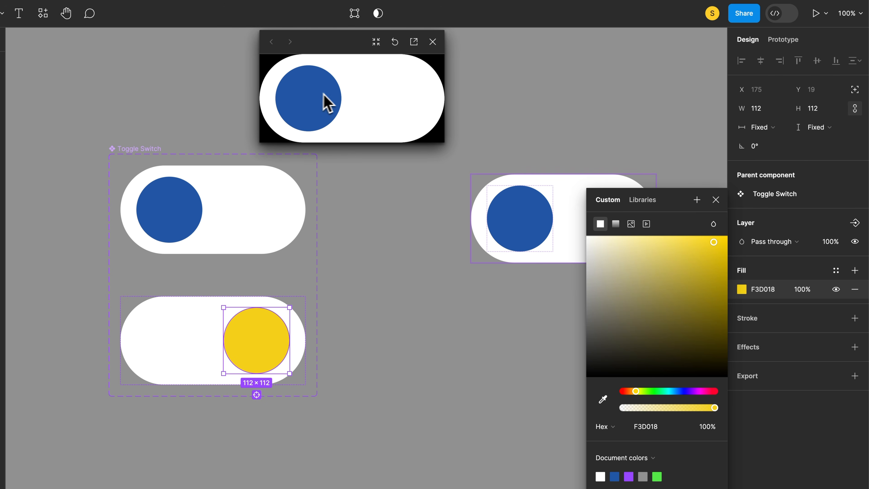
Test the recoloured toggle in the prototype preview by switching it on and off twice.
{"action": "left_click", "coordinate": [345, 101]}
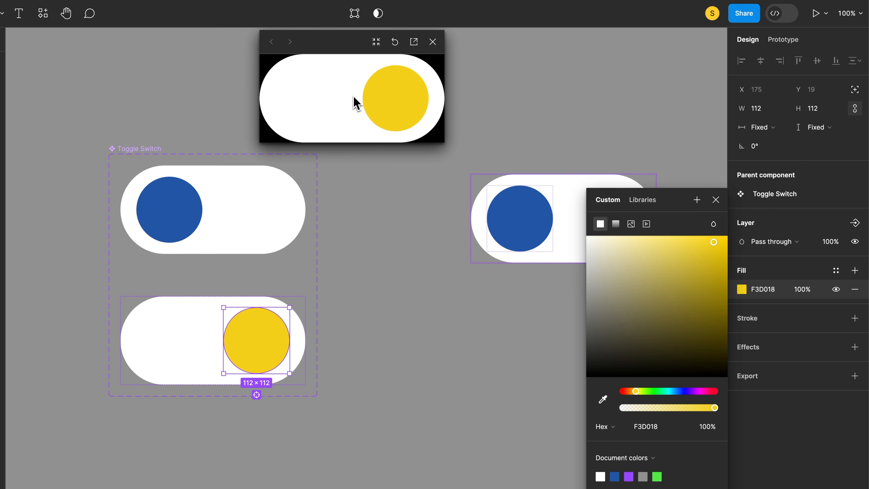
{"action": "left_click", "coordinate": [354, 97]}
{"action": "left_click", "coordinate": [355, 97]}
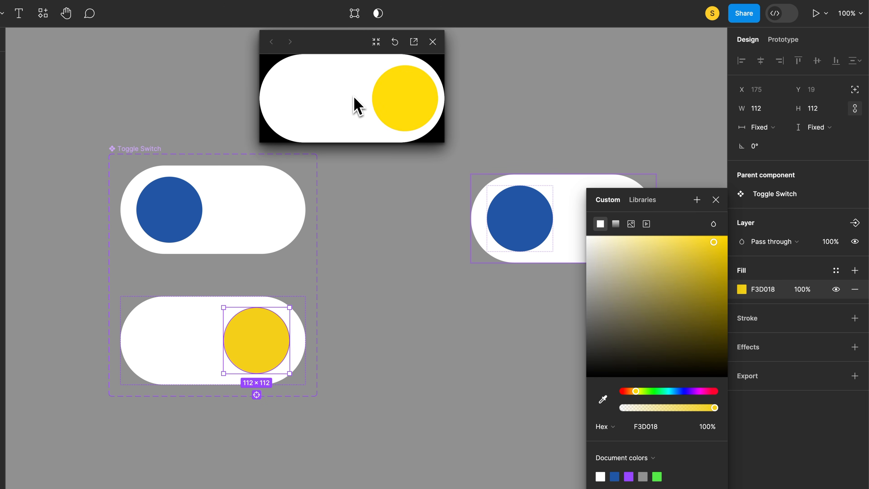
{"action": "left_click", "coordinate": [352, 107]}
Move the standalone toggle switch instance slightly down and to the right, to X 73, Y -105.
{"action": "left_click", "coordinate": [550, 197]}
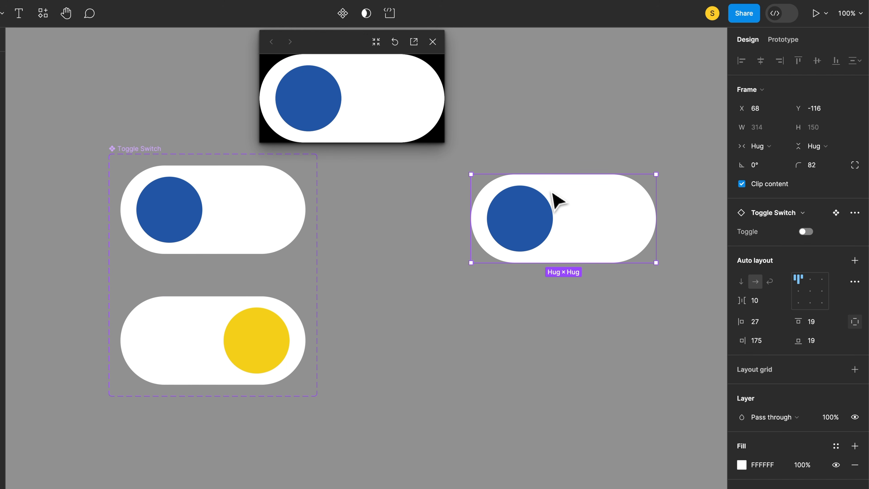
{"action": "left_click_drag", "start_coordinate": [576, 215], "coordinate": [595, 219]}
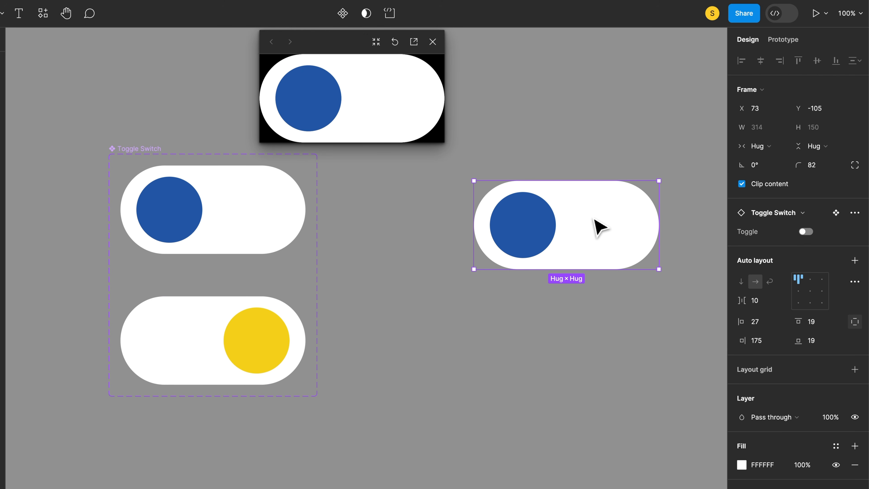
{"action": "left_click", "coordinate": [132, 150]}
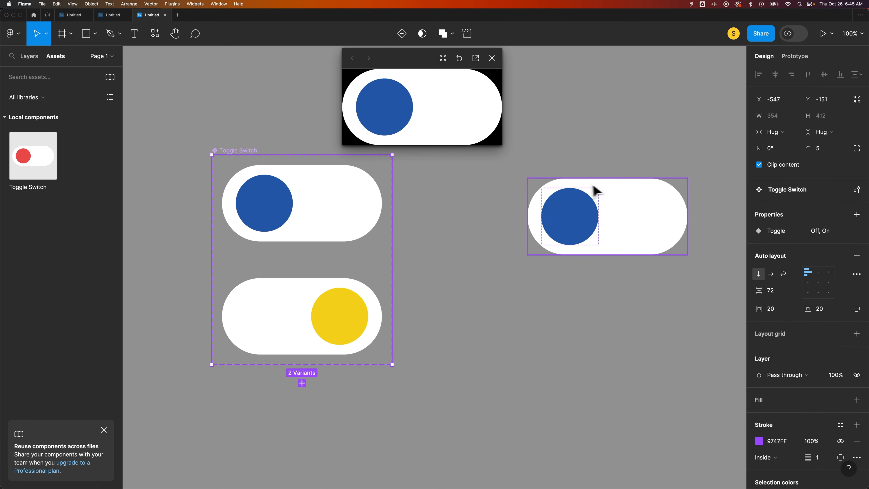
{"action": "left_click", "coordinate": [609, 190]}
Shift the preview window slightly down and to the right and switch the previewed toggle on and off twice.
{"action": "left_click_drag", "start_coordinate": [418, 67], "coordinate": [423, 77]}
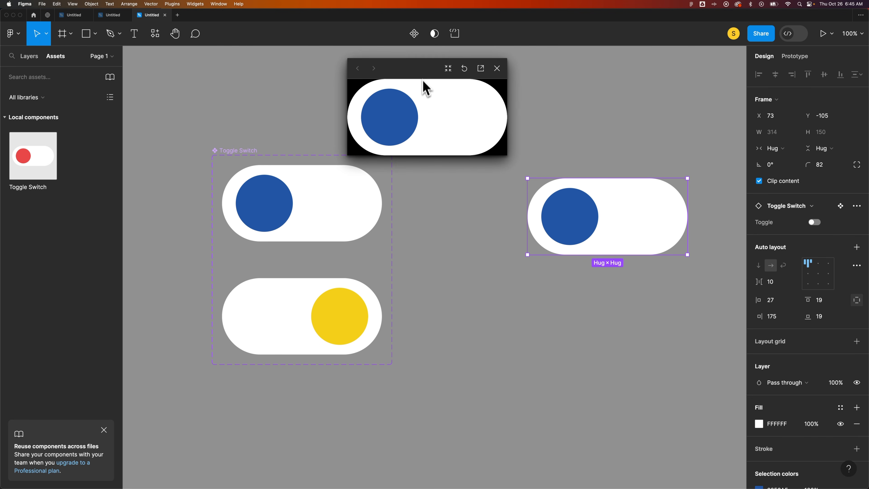
{"action": "left_click", "coordinate": [424, 104]}
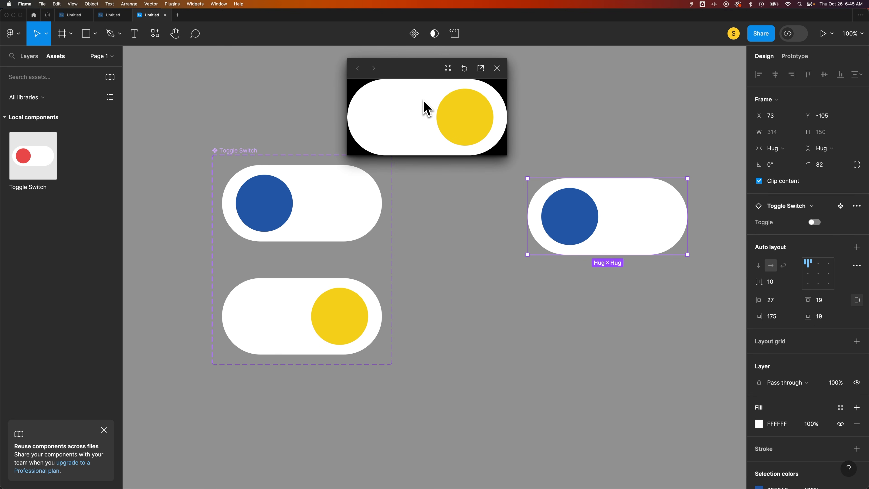
{"action": "left_click", "coordinate": [425, 105]}
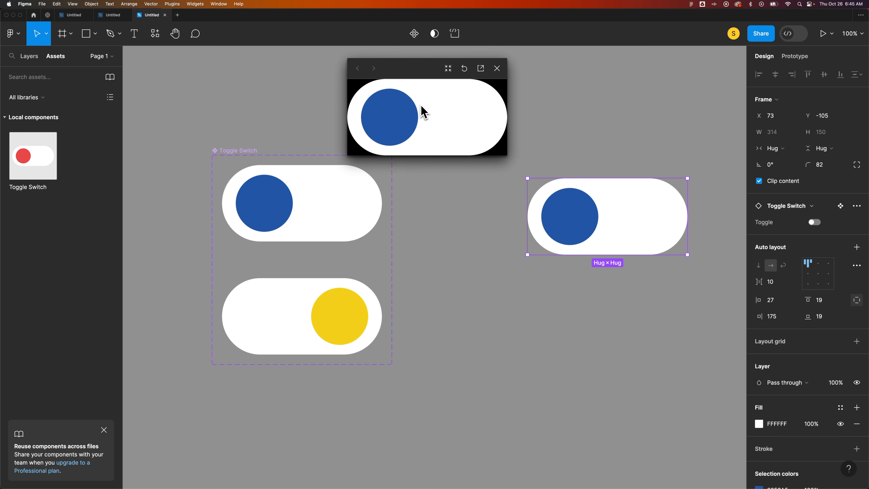
{"action": "left_click", "coordinate": [424, 111]}
{"action": "left_click", "coordinate": [424, 111]}
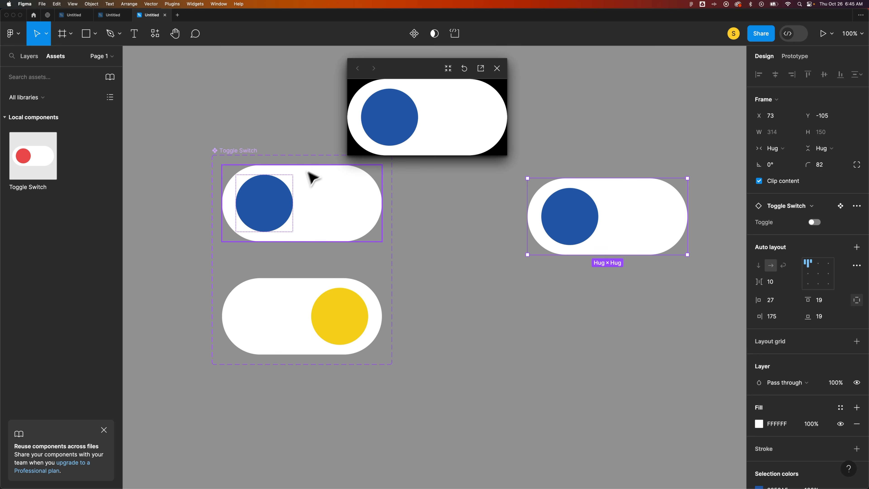
Set the easing of the Off variant's On click interaction to Slow.
{"action": "left_click", "coordinate": [310, 180]}
{"action": "left_click", "coordinate": [352, 227]}
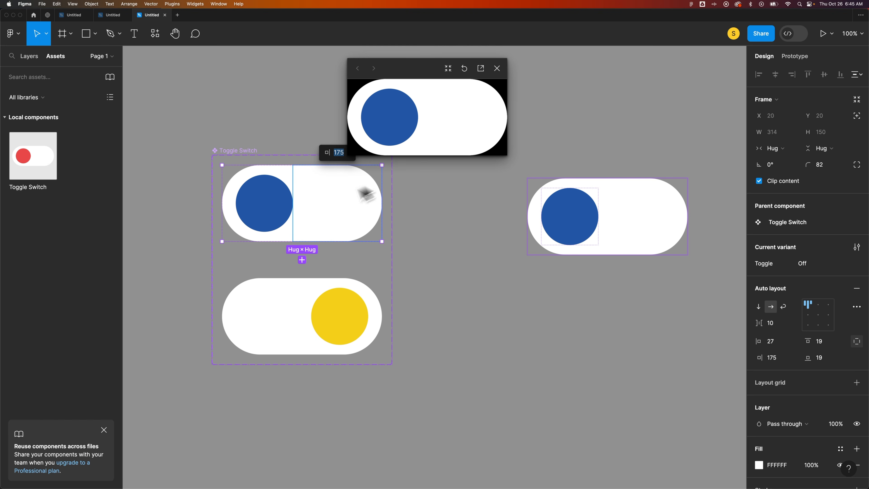
{"action": "left_click", "coordinate": [798, 57]}
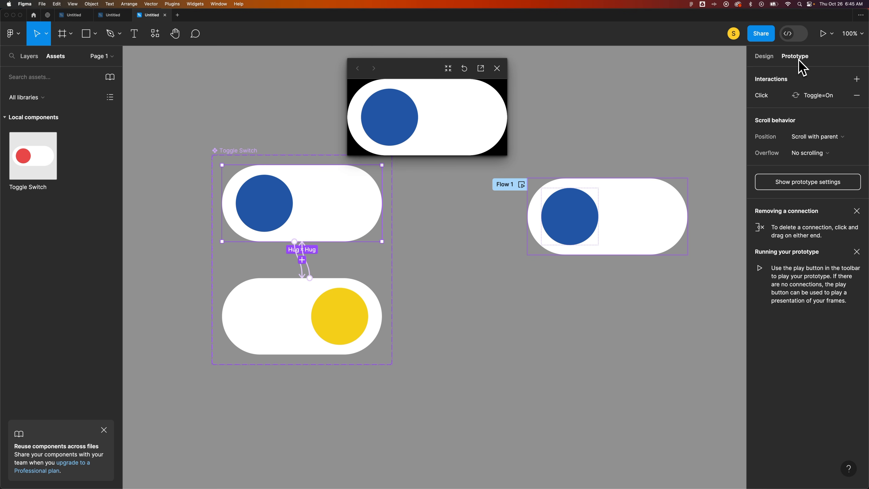
{"action": "left_click", "coordinate": [767, 58]}
{"action": "left_click", "coordinate": [805, 61]}
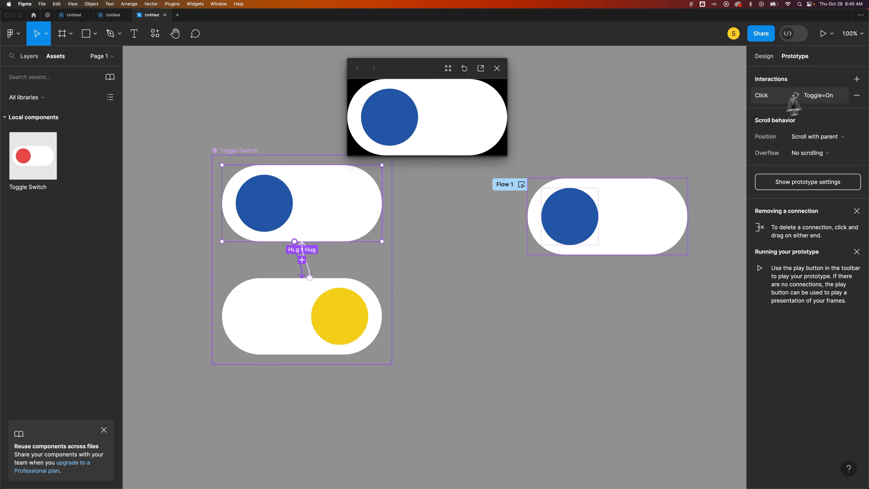
{"action": "left_click", "coordinate": [821, 96]}
{"action": "left_click", "coordinate": [663, 175]}
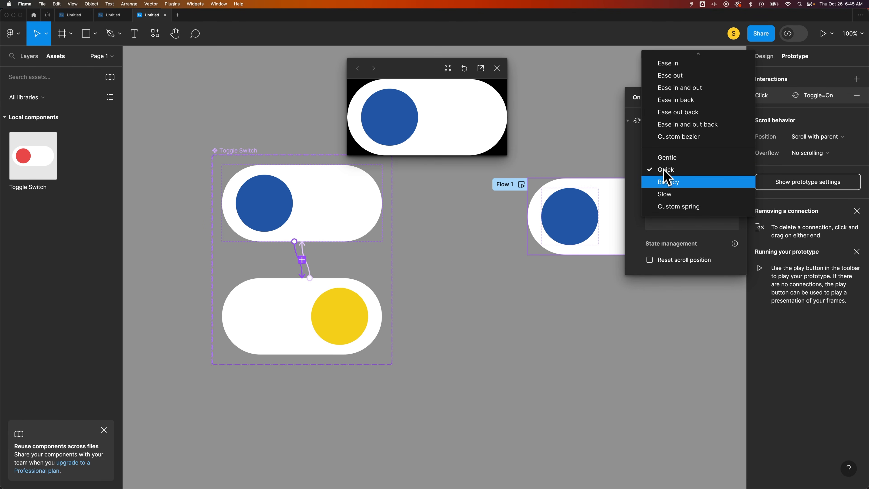
{"action": "left_click", "coordinate": [665, 195]}
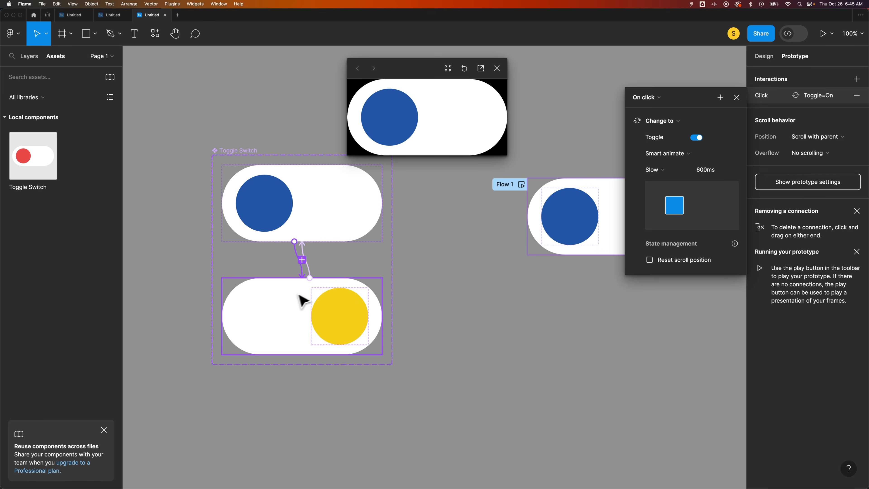
Set the easing of the On variant's On click interaction to Slow.
{"action": "left_click", "coordinate": [297, 303]}
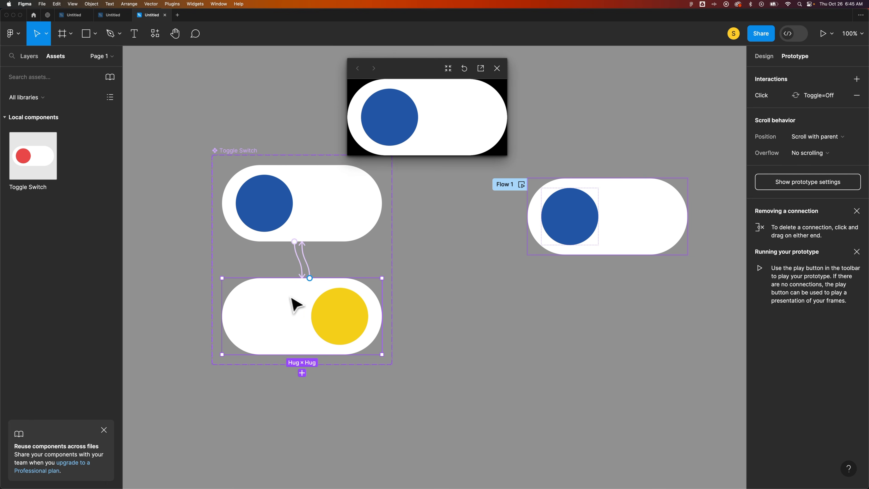
{"action": "left_click", "coordinate": [803, 96]}
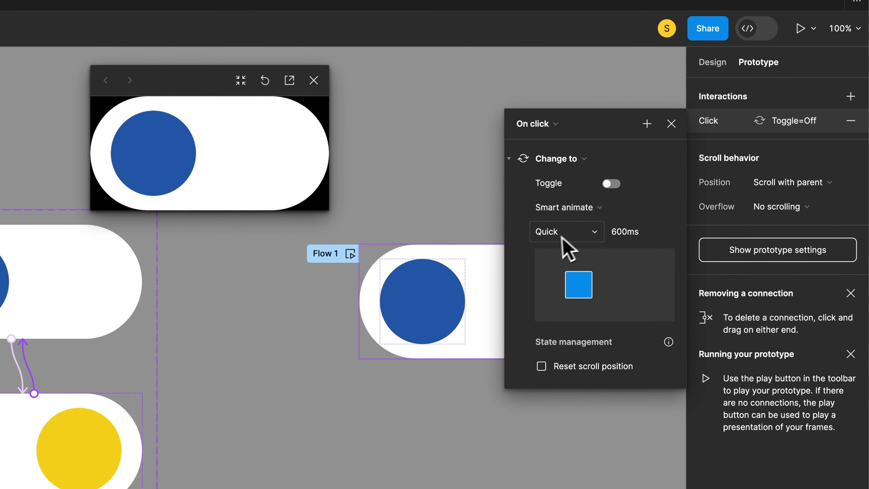
{"action": "left_click", "coordinate": [564, 237]}
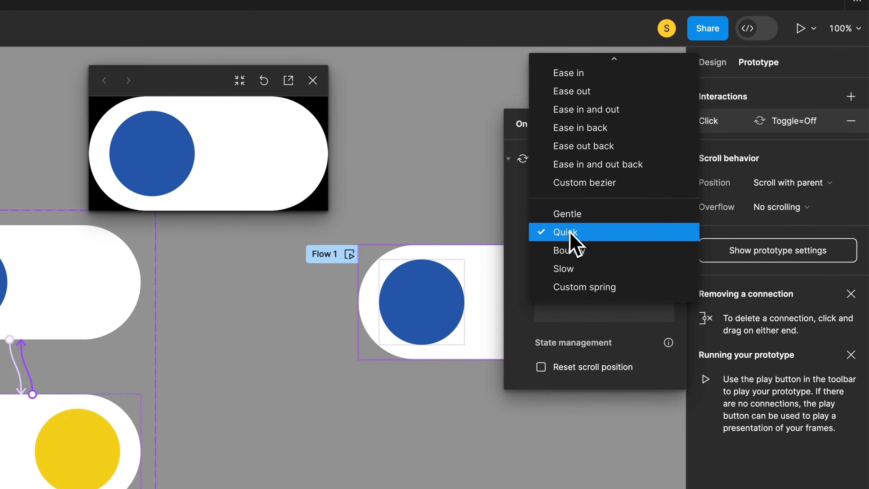
{"action": "left_click", "coordinate": [574, 271]}
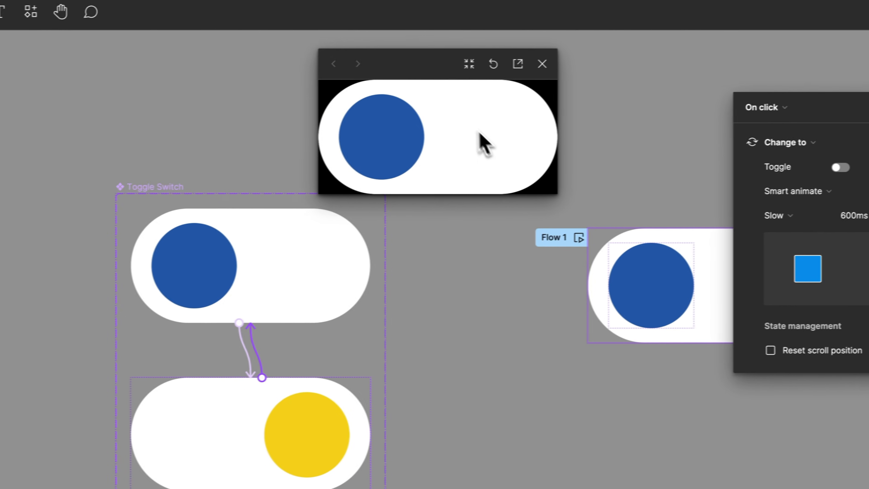
Test the Slow animation in the prototype preview by switching the toggle on and off twice.
{"action": "left_click", "coordinate": [448, 122]}
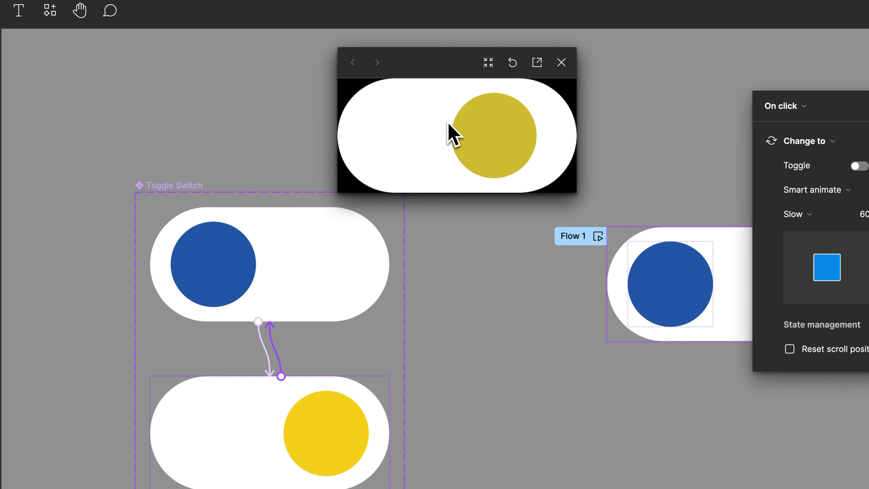
{"action": "left_click", "coordinate": [441, 101]}
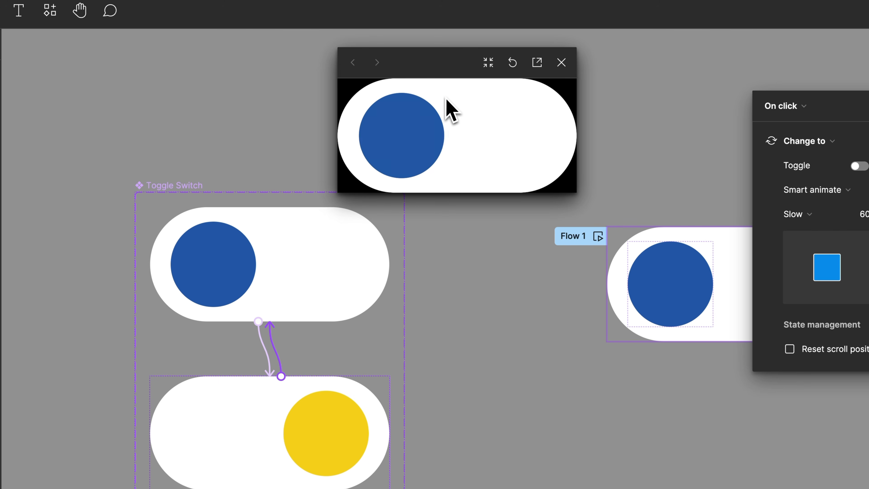
{"action": "left_click", "coordinate": [452, 104]}
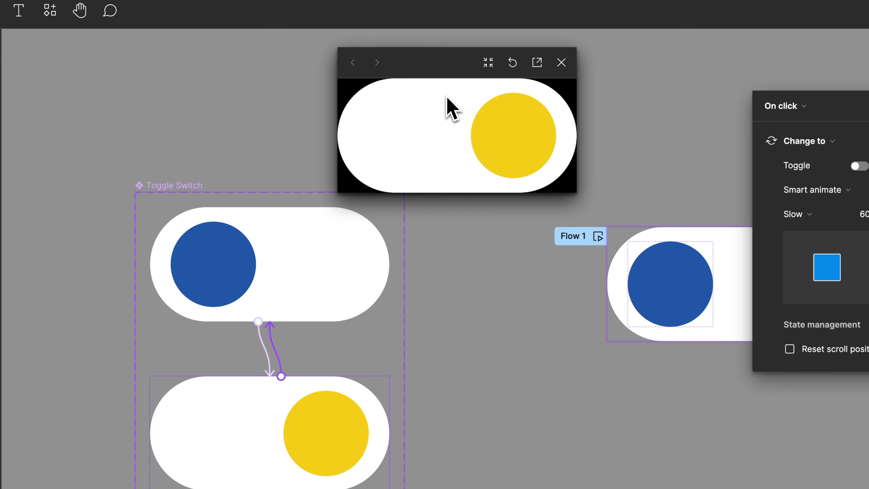
{"action": "left_click", "coordinate": [442, 112]}
Select the Off variant, shift the preview window up and to the right, and switch the previewed toggle on and off twice more.
{"action": "left_click", "coordinate": [339, 277]}
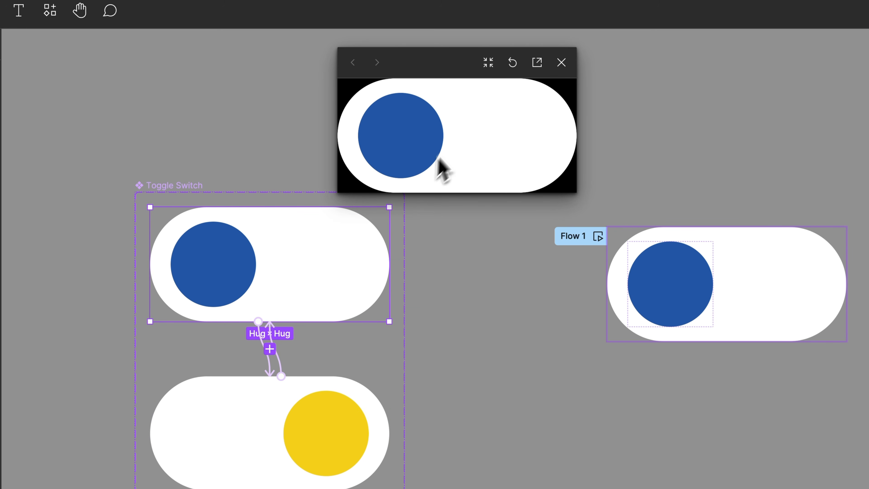
{"action": "left_click_drag", "start_coordinate": [450, 76], "coordinate": [478, 70]}
{"action": "left_click", "coordinate": [467, 110]}
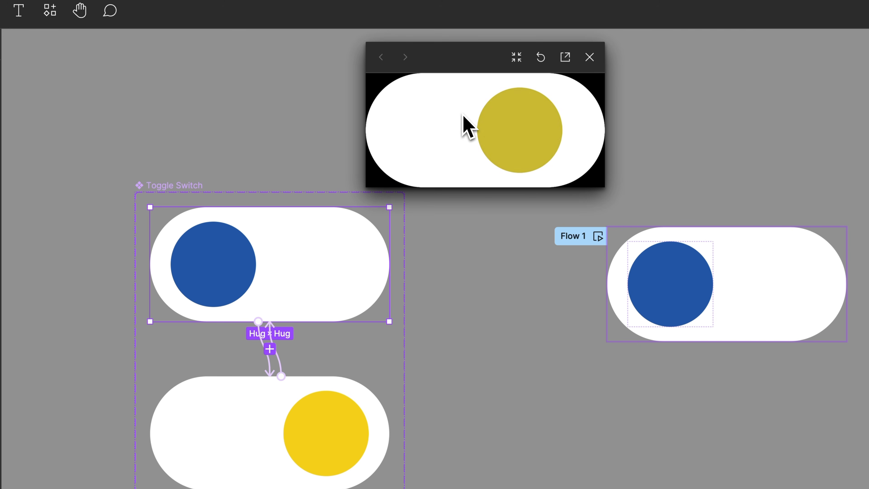
{"action": "left_click", "coordinate": [468, 124]}
{"action": "left_click", "coordinate": [471, 123]}
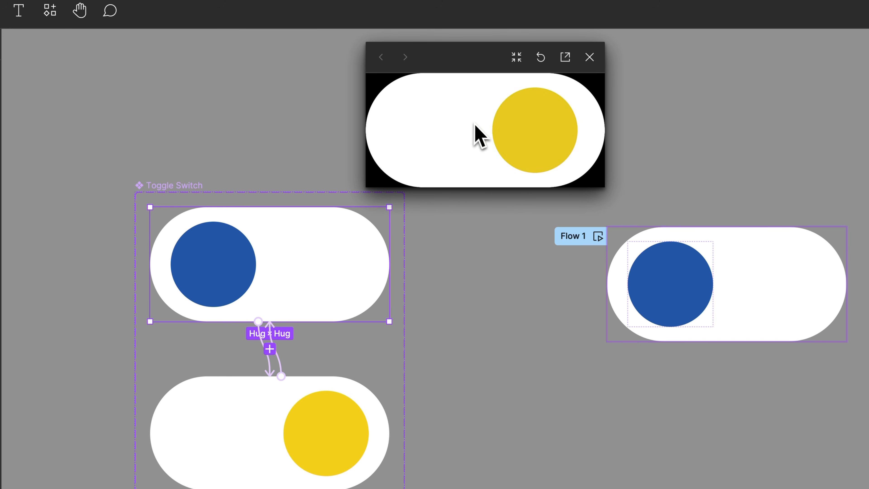
{"action": "left_click", "coordinate": [479, 134]}
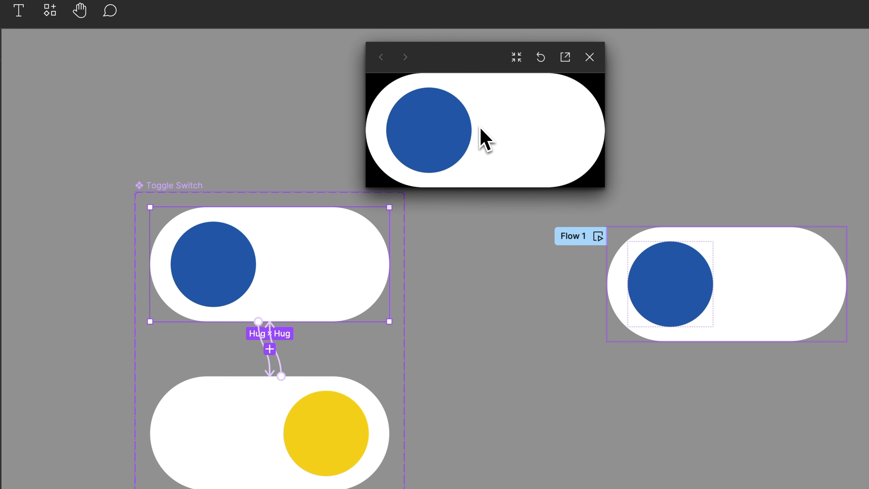